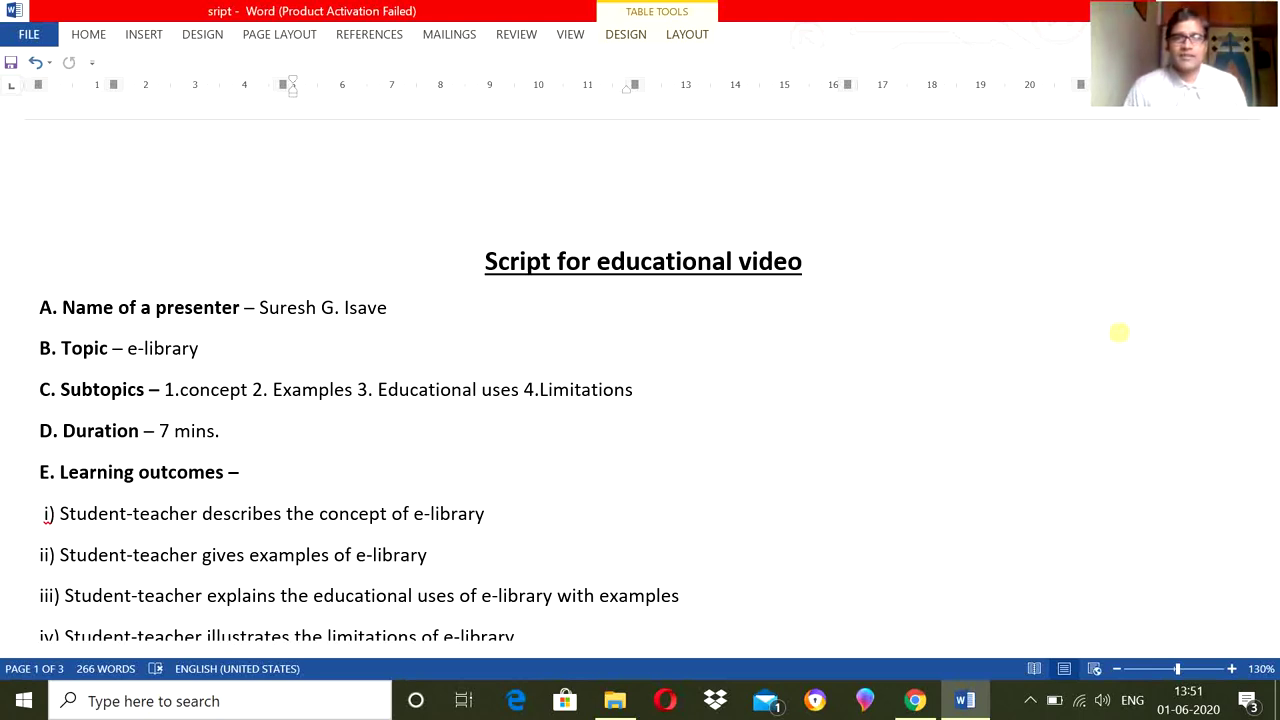
Look over the educational video script, from its heading details and learning outcomes to the J. Script table
scroll(843, 280, "down", 15)
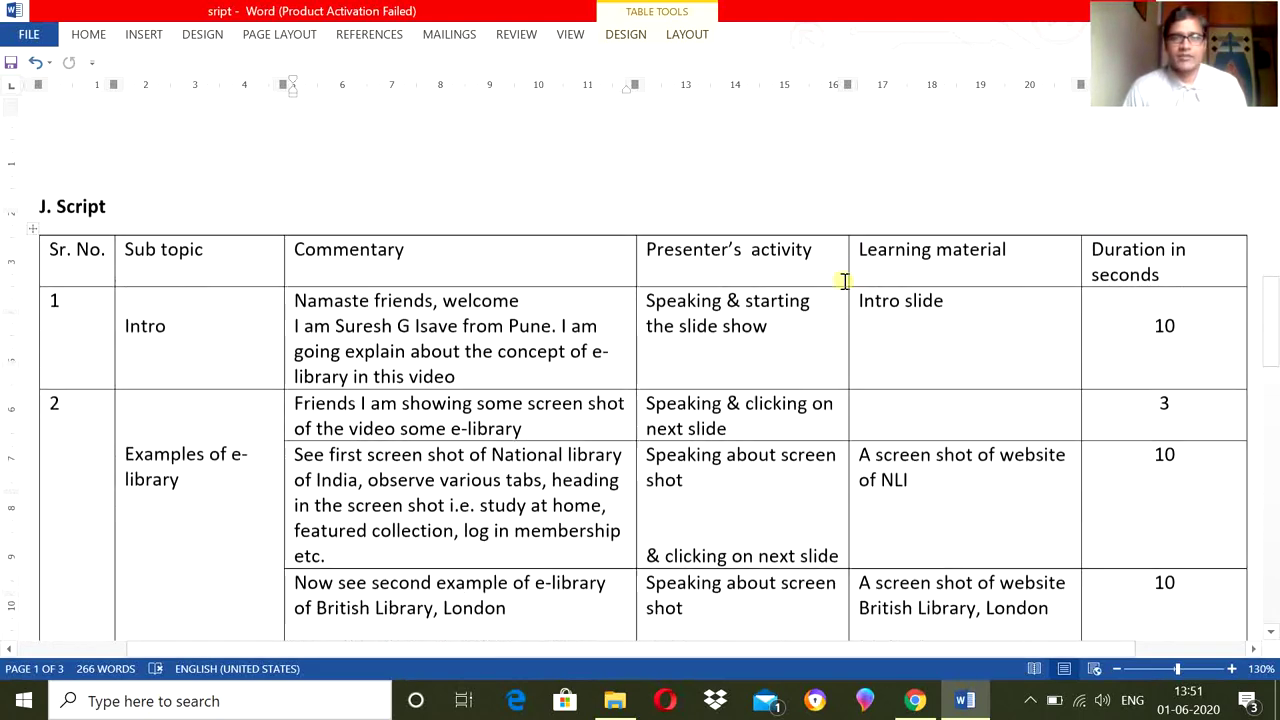
scroll(843, 280, "down", 1)
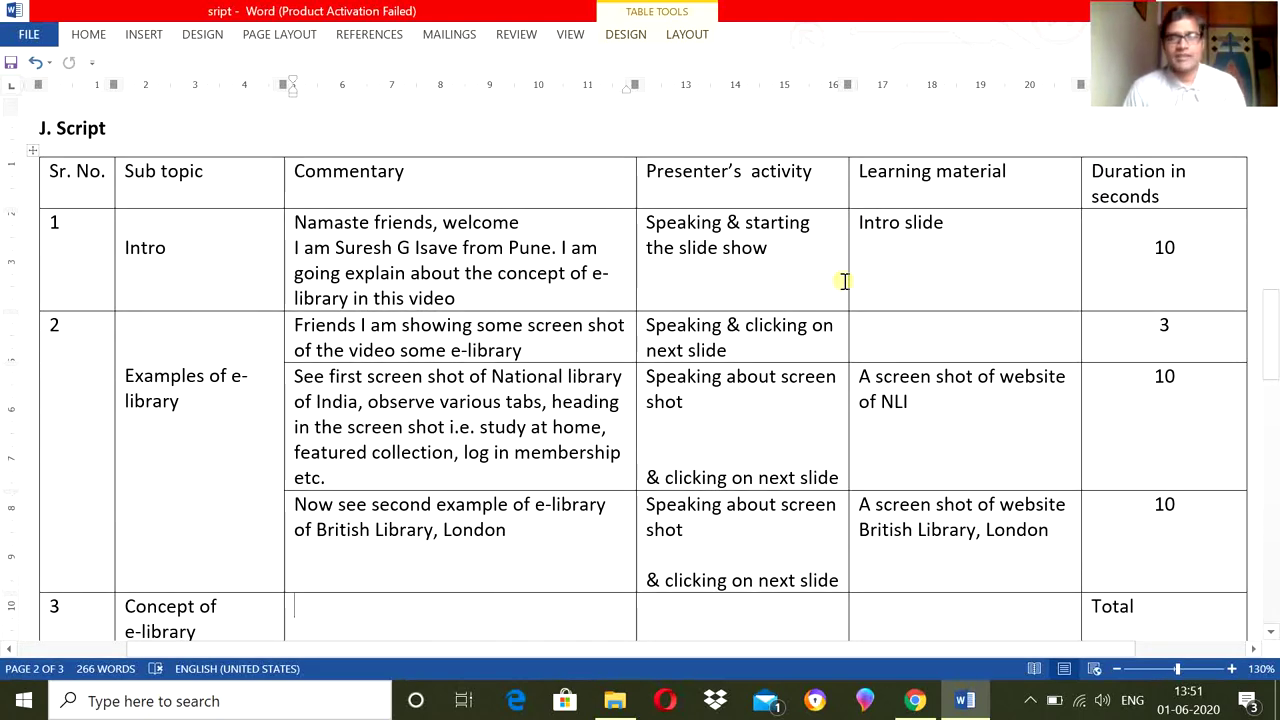
scroll(843, 280, "up", 1)
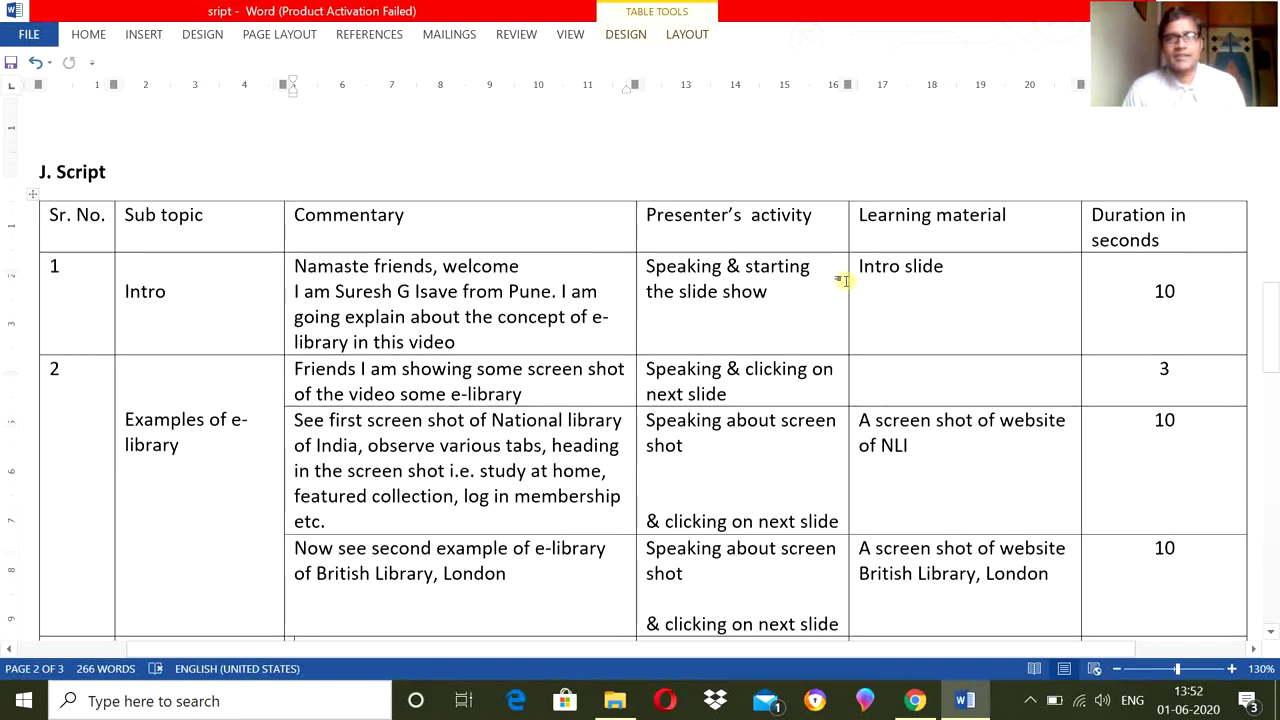
scroll(845, 282, "up", 4)
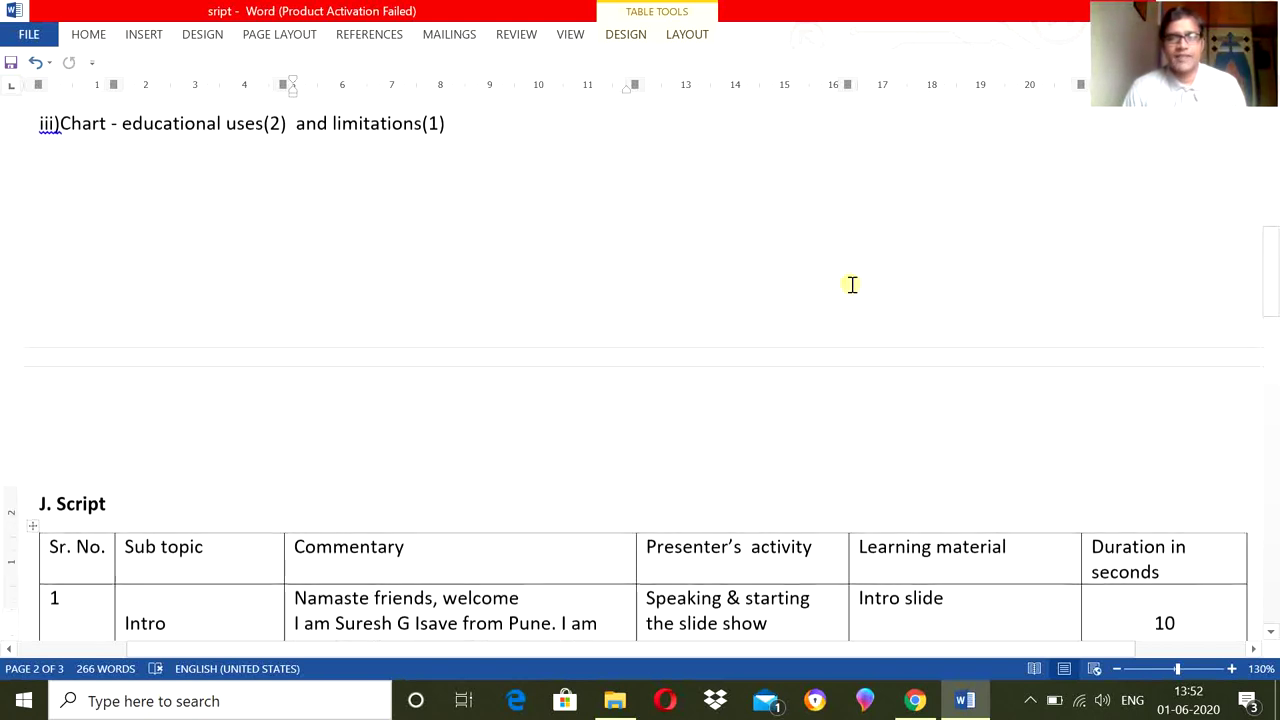
scroll(852, 285, "up", 5)
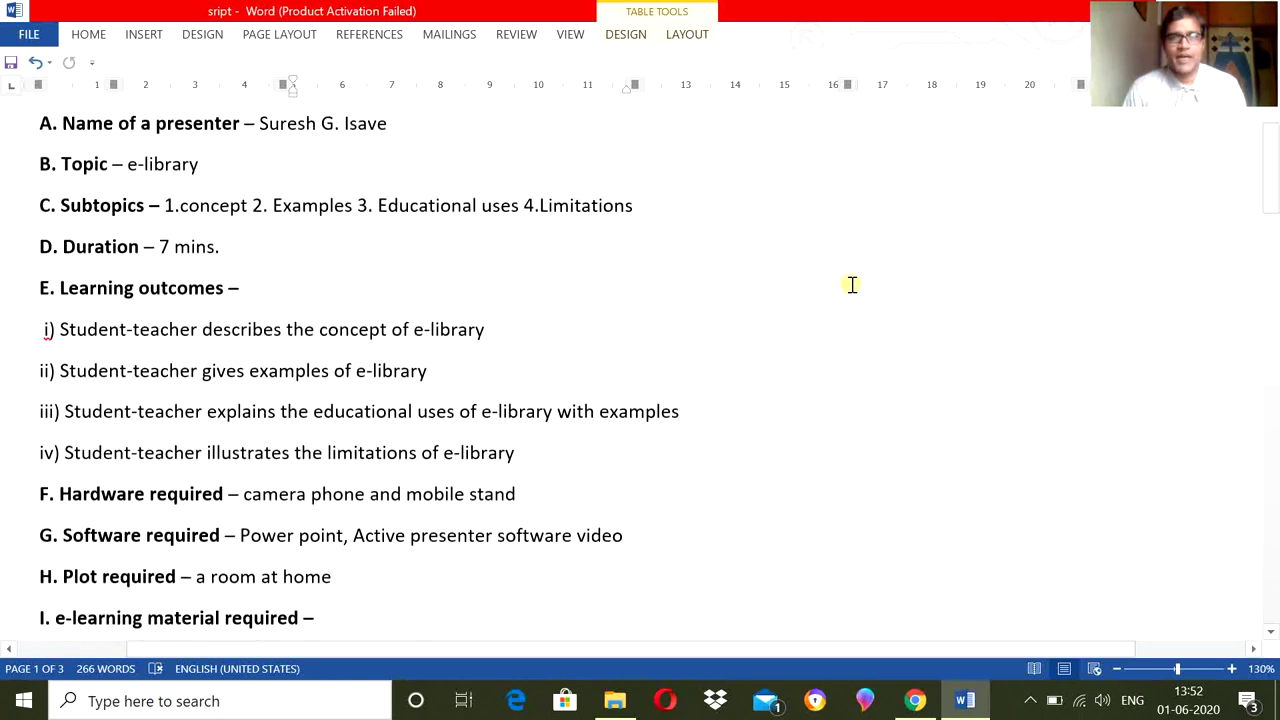
scroll(852, 285, "up", 2)
scroll(852, 285, "down", 1)
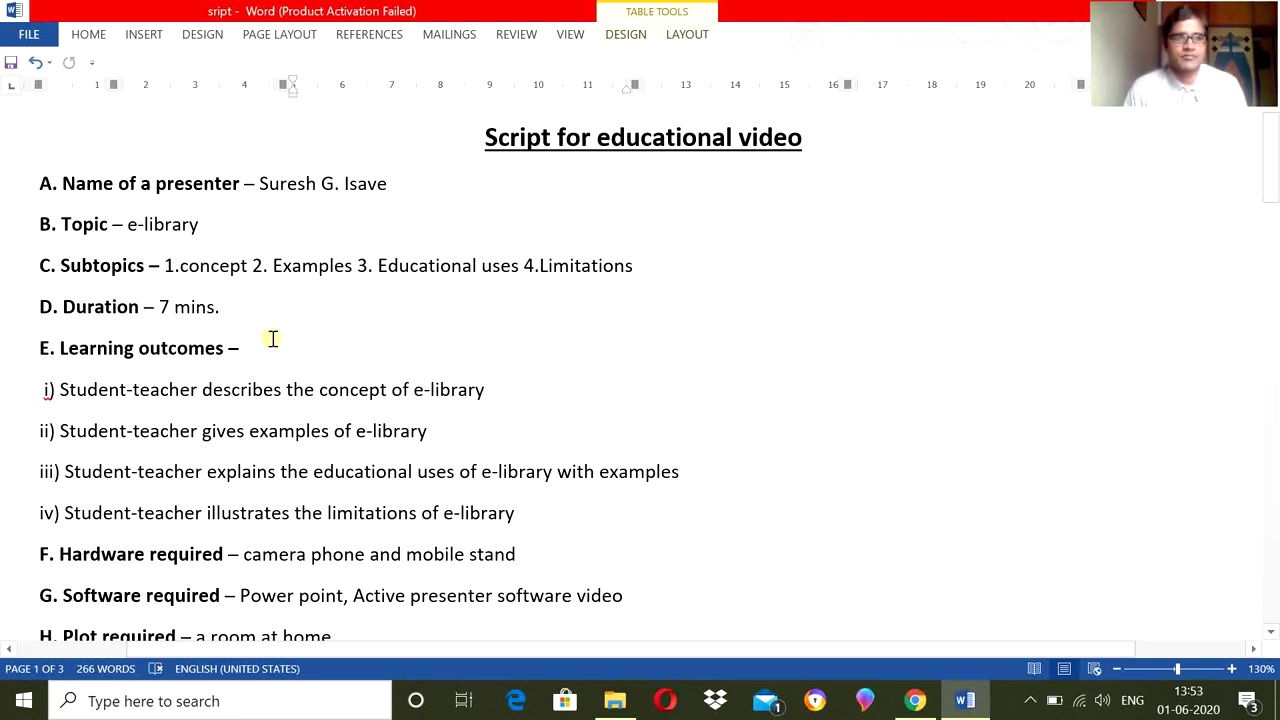
scroll(272, 339, "down", 1)
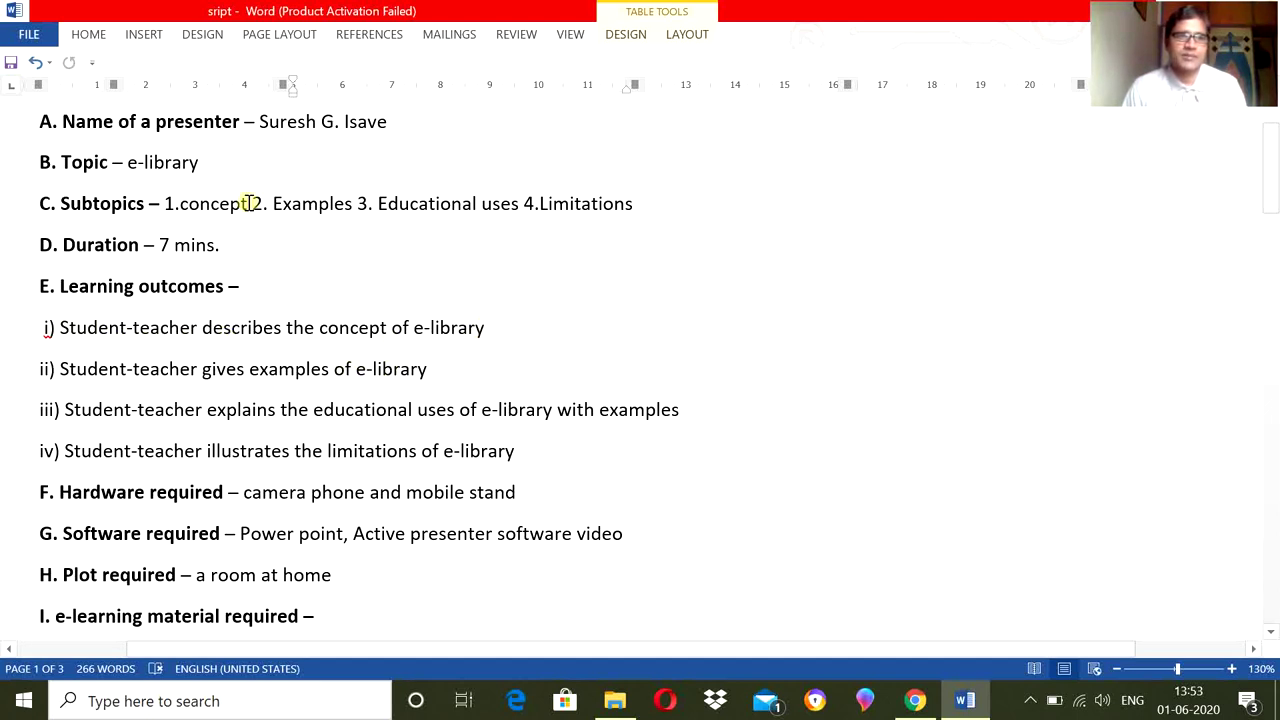
Compare the concept, examples and educational uses subtopics with their matching learning outcomes, and check the hardware, software and plot requirements
left_click_drag(249, 206, 165, 202)
left_click(310, 242)
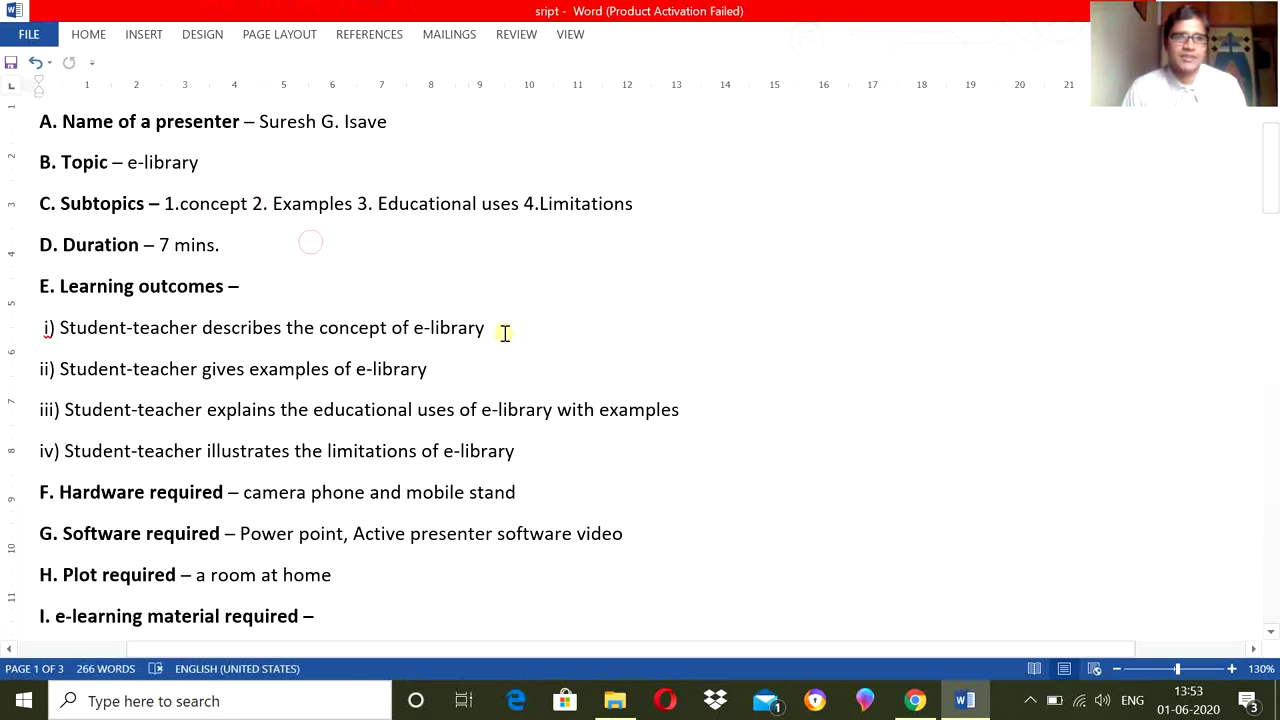
left_click_drag(503, 331, 44, 328)
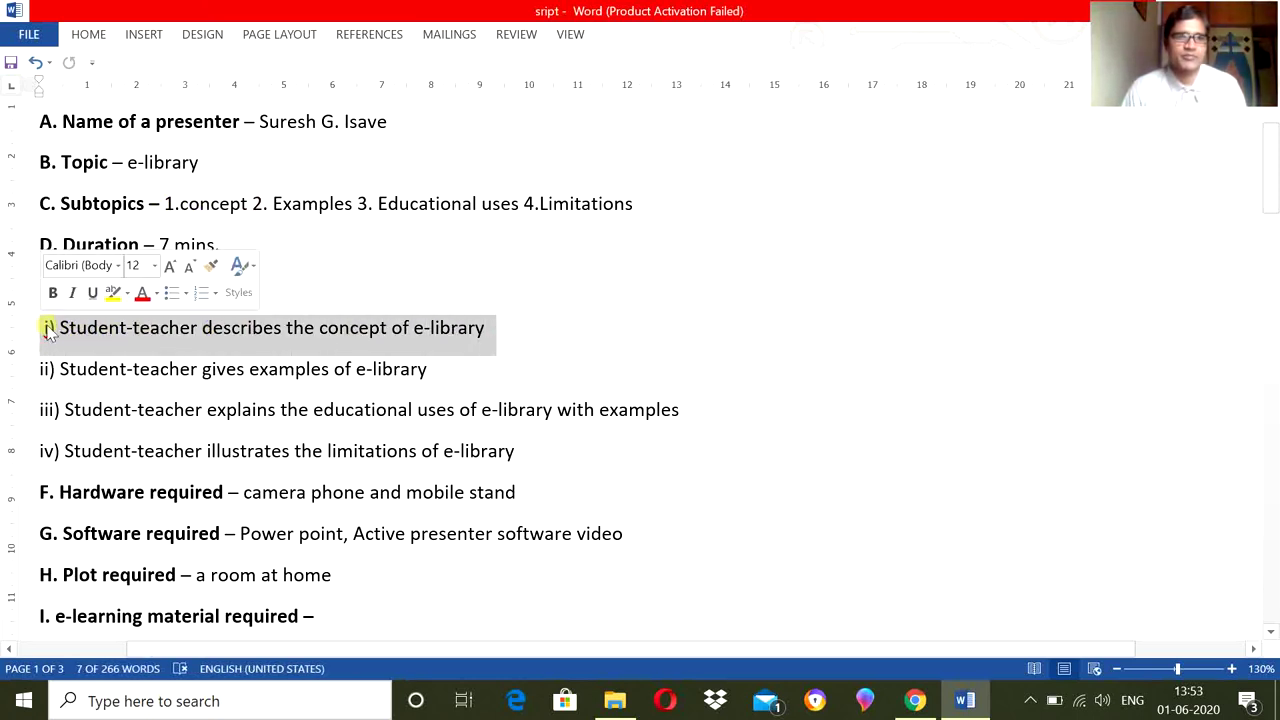
left_click(390, 292)
left_click_drag(355, 207, 253, 205)
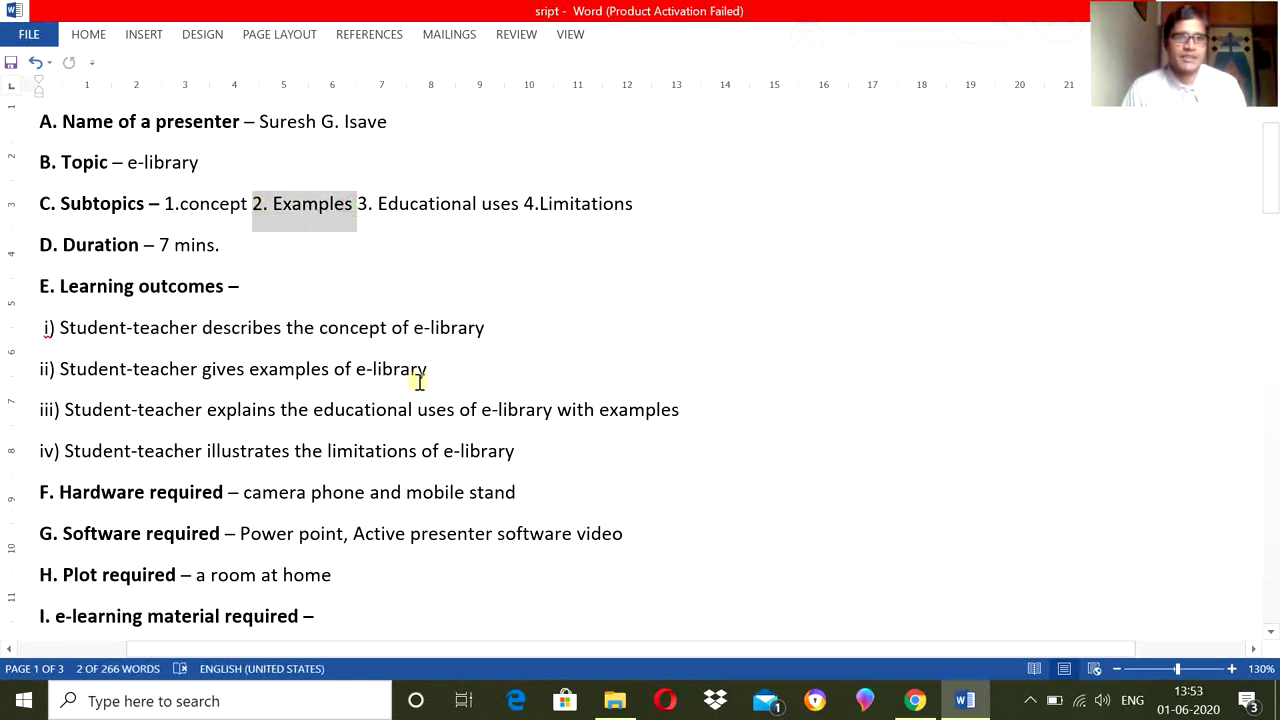
left_click_drag(430, 369, 45, 369)
left_click(549, 333)
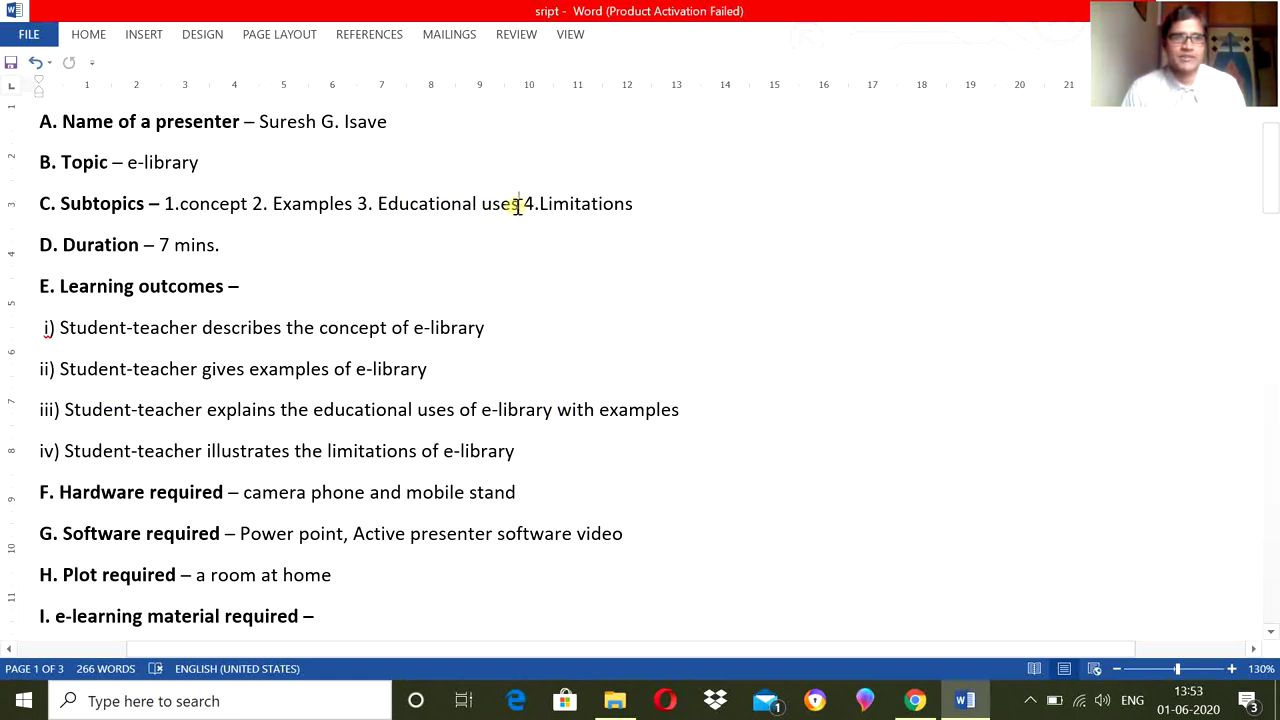
left_click_drag(515, 204, 363, 206)
left_click(548, 451)
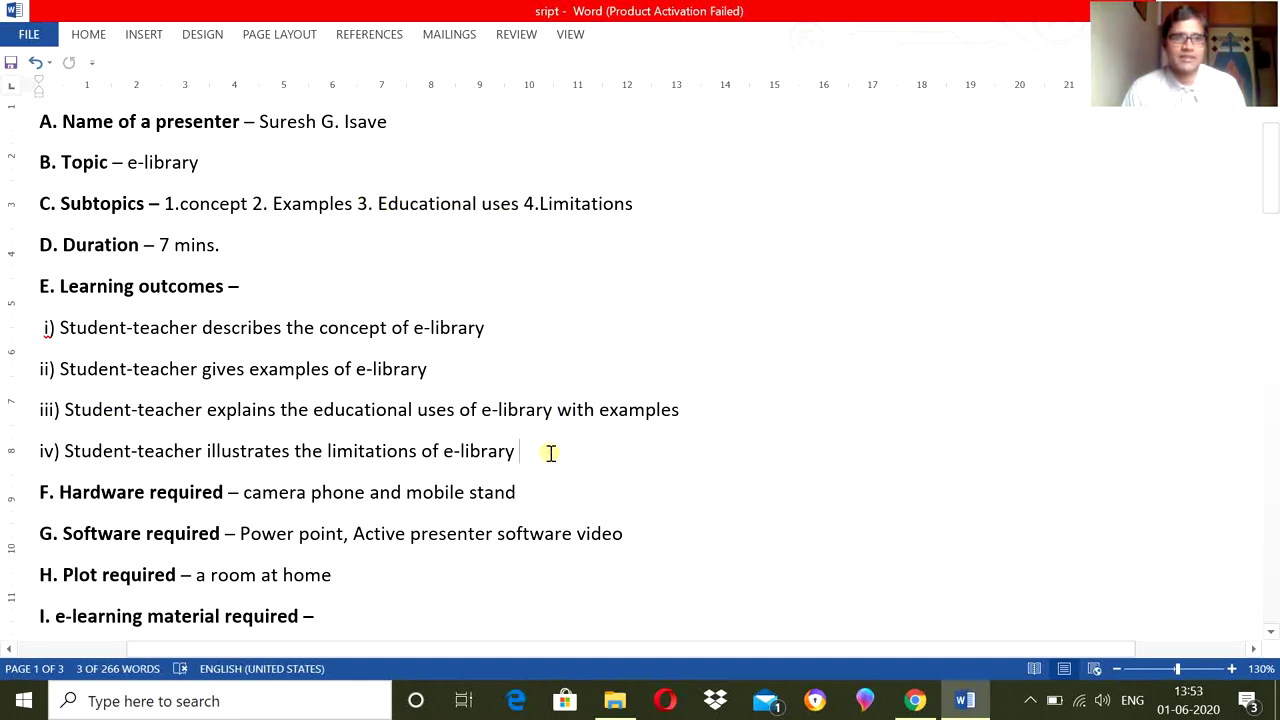
left_click_drag(688, 416, 46, 420)
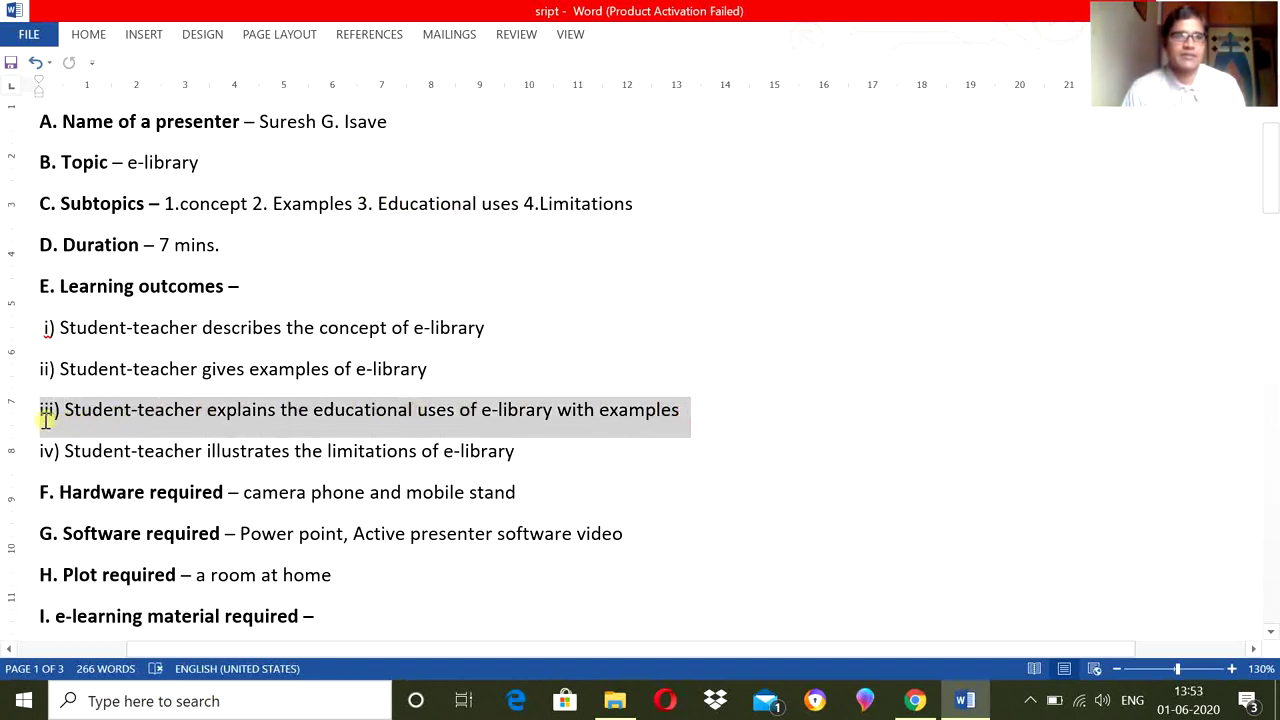
left_click(677, 437)
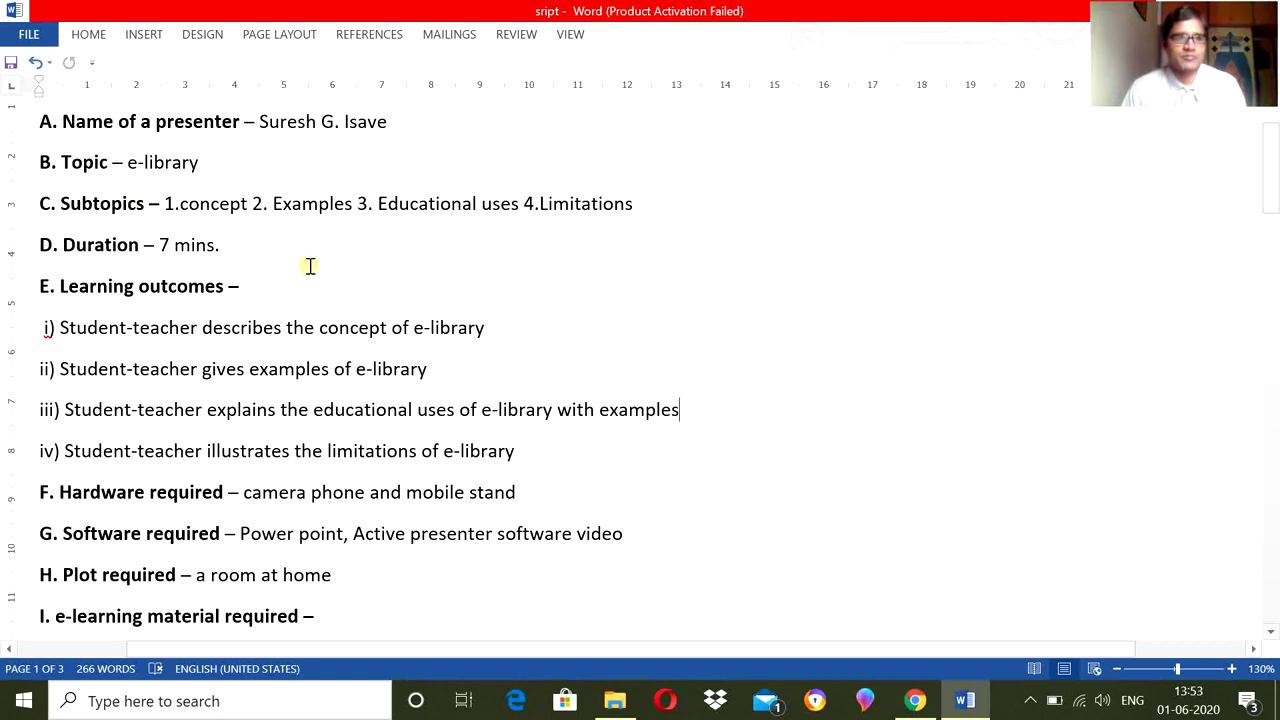
scroll(309, 265, "down", 2)
scroll(309, 265, "down", 1)
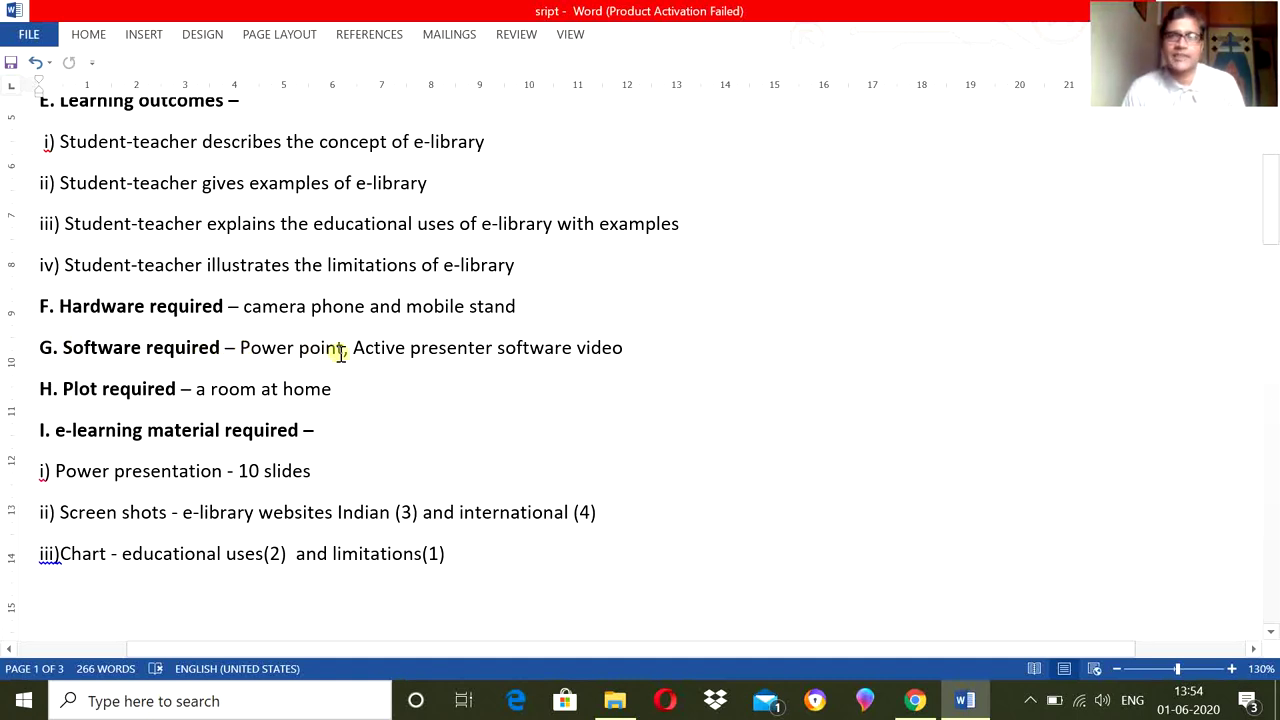
scroll(338, 354, "up", 3)
left_click_drag(632, 204, 45, 205)
left_click(376, 313)
Delete the word "video" from the end of the Software required line
scroll(375, 311, "down", 3)
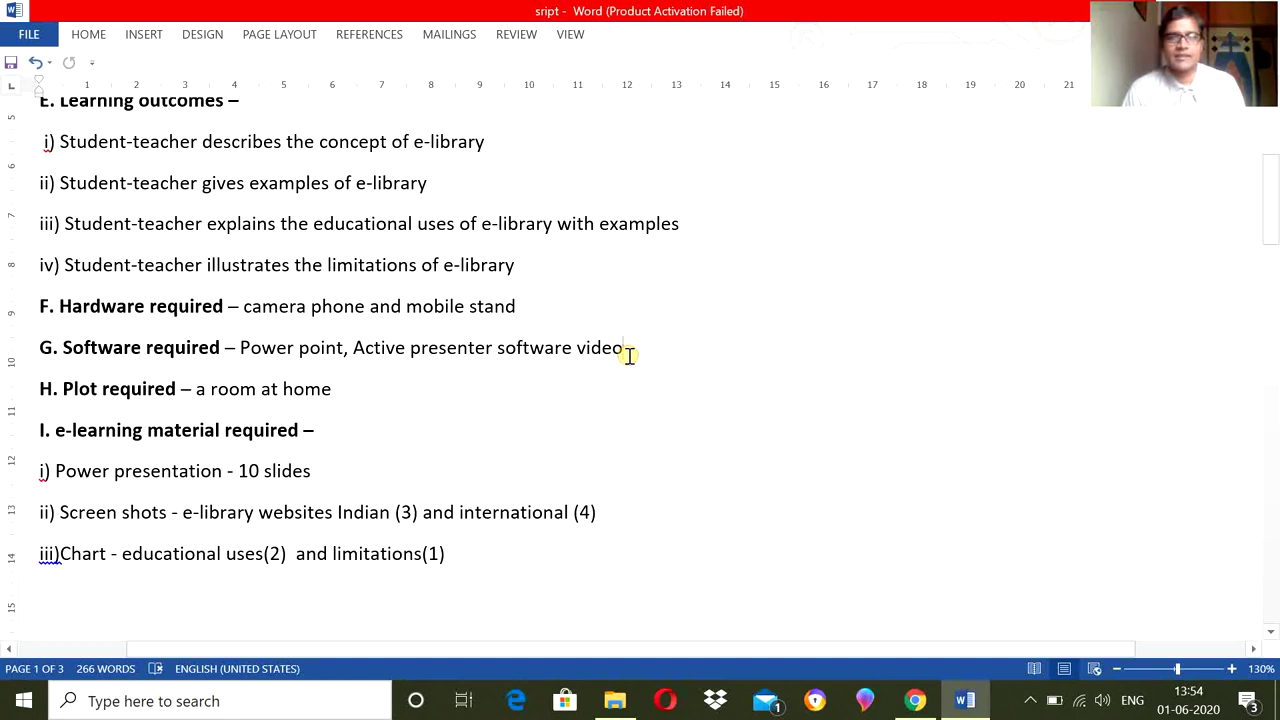
key("BackSpace")
key("BackSpace")
key("BackSpace")
key("BackSpace")
key("BackSpace")
key("BackSpace")
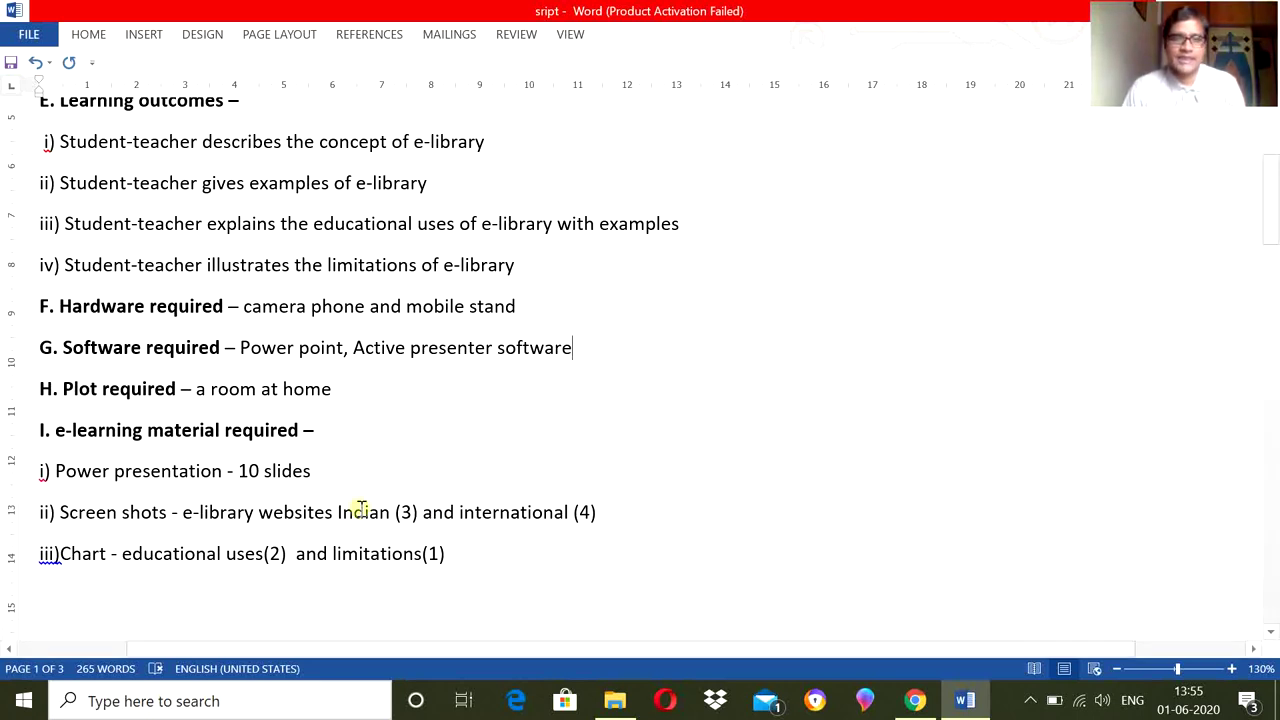
Review the e-learning material list and the preceding sections, and examine the columns and first rows of the J. Script table
left_click(475, 550)
scroll(478, 549, "down", 2)
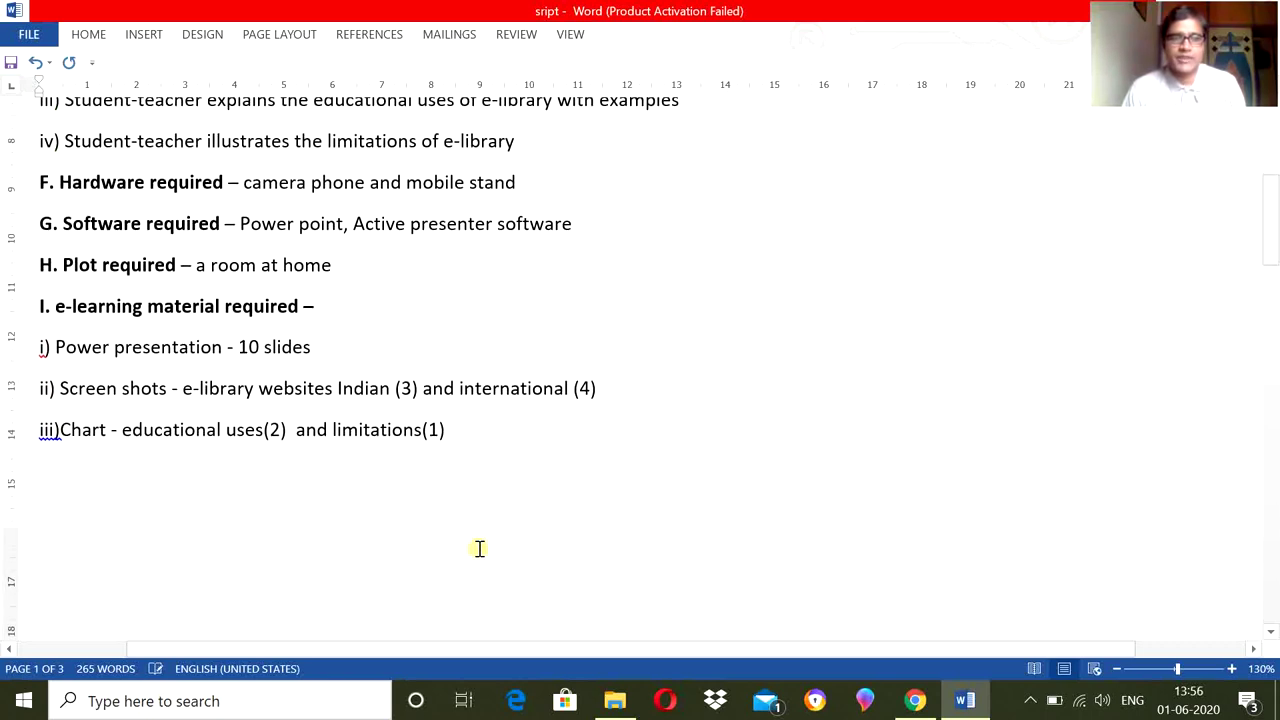
scroll(520, 470, "down", 2)
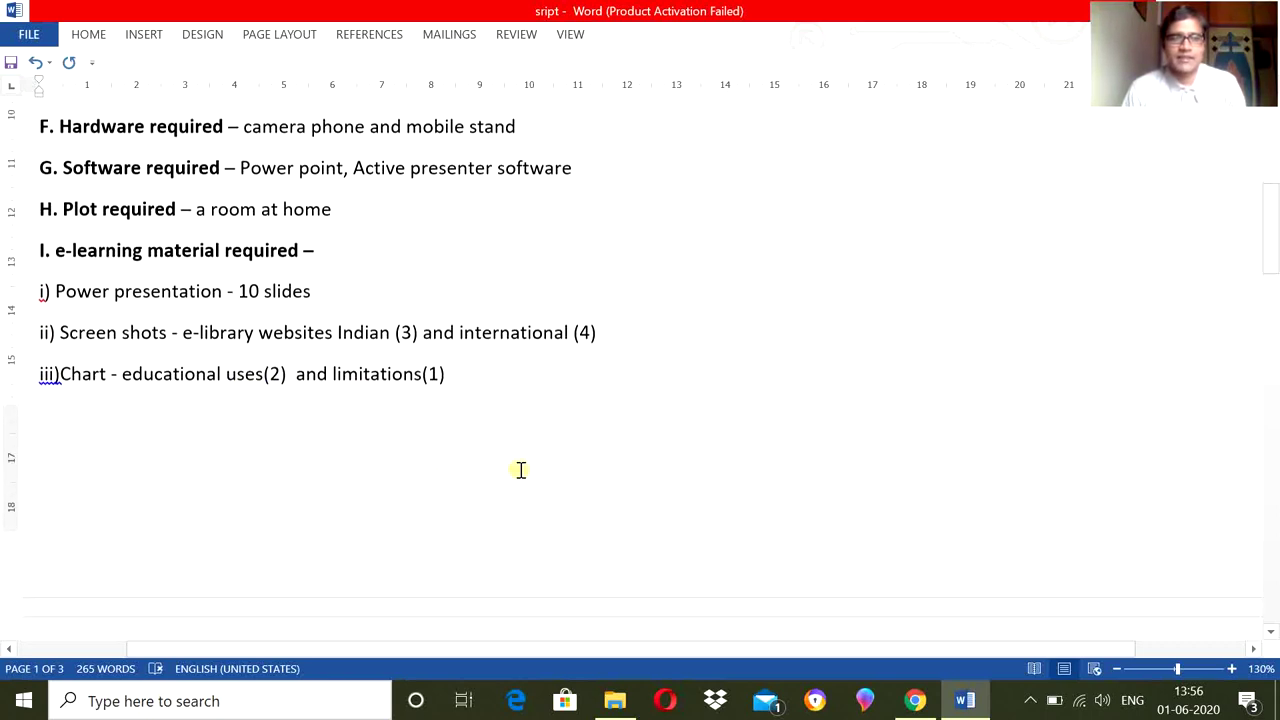
scroll(520, 470, "up", 3)
scroll(669, 413, "up", 5)
scroll(670, 413, "down", 3)
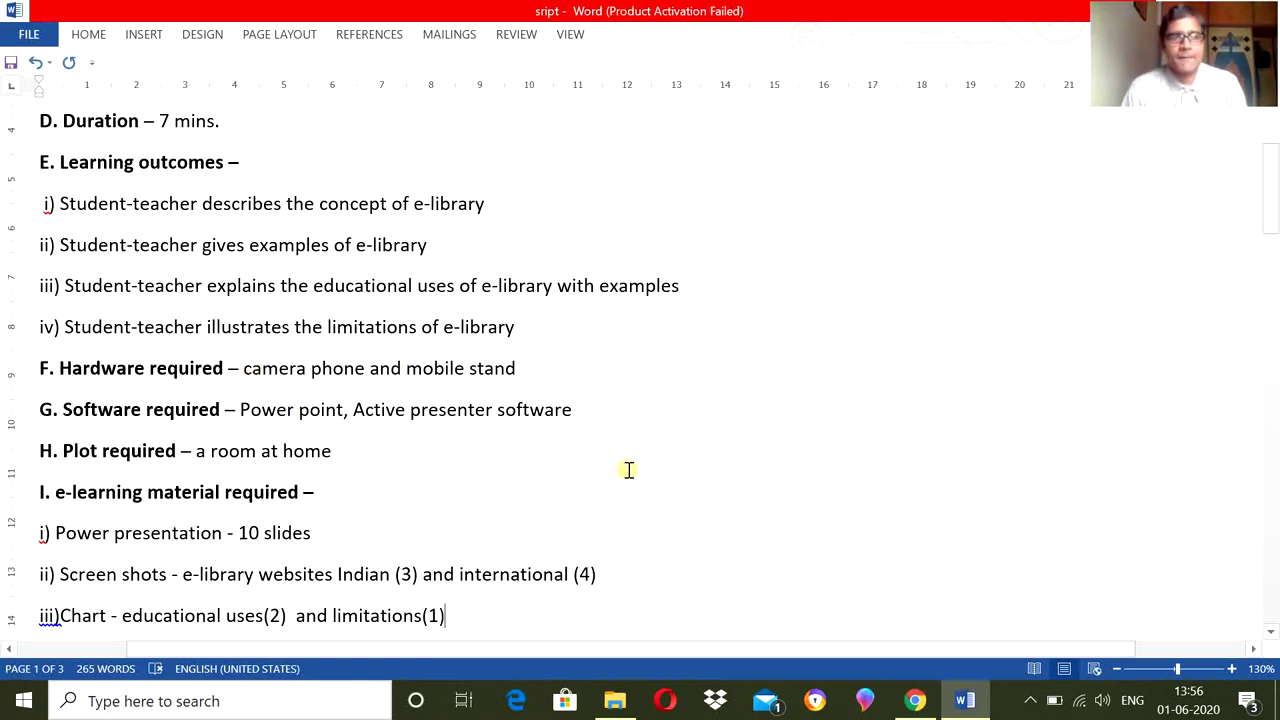
scroll(628, 470, "down", 3)
scroll(628, 470, "down", 4)
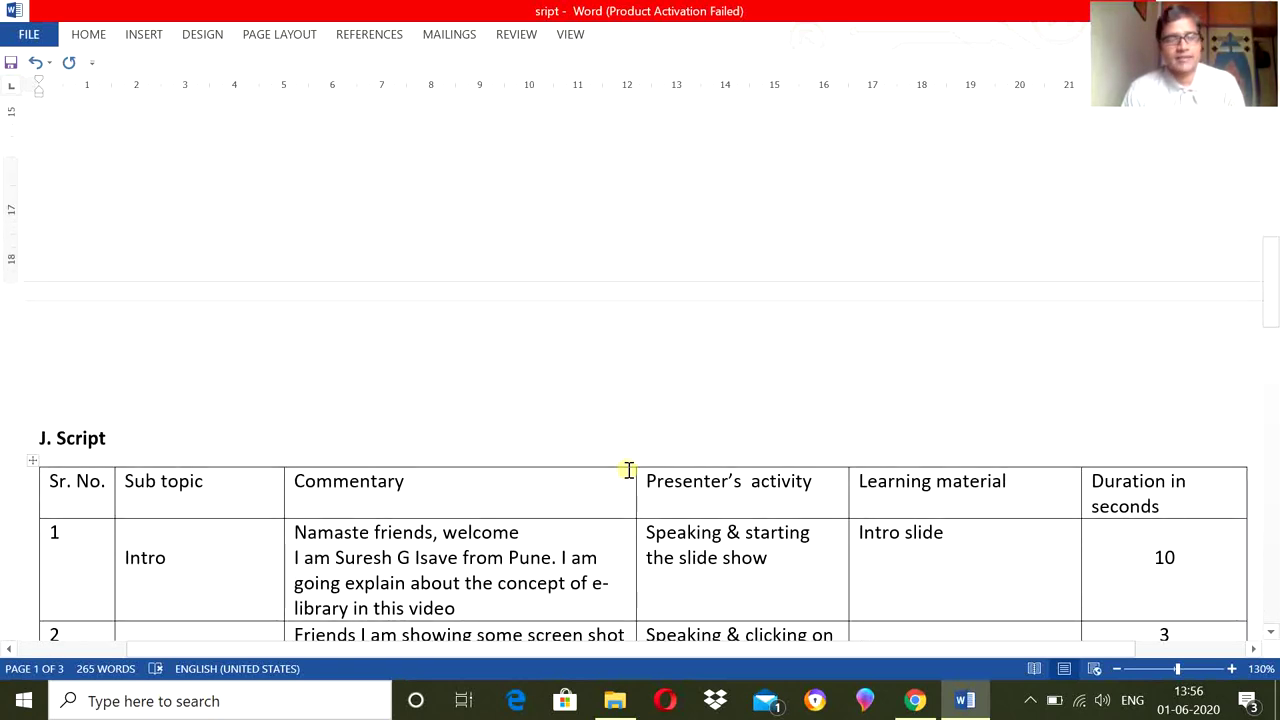
scroll(628, 470, "down", 3)
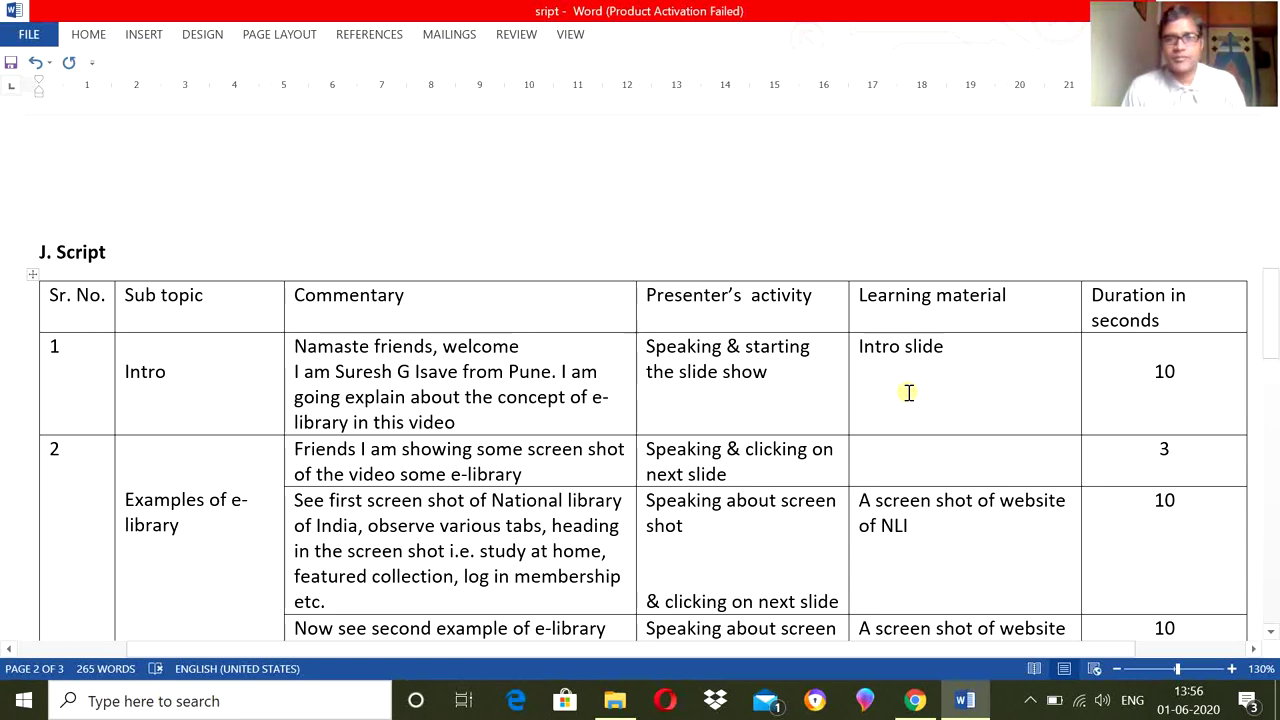
scroll(908, 392, "down", 1)
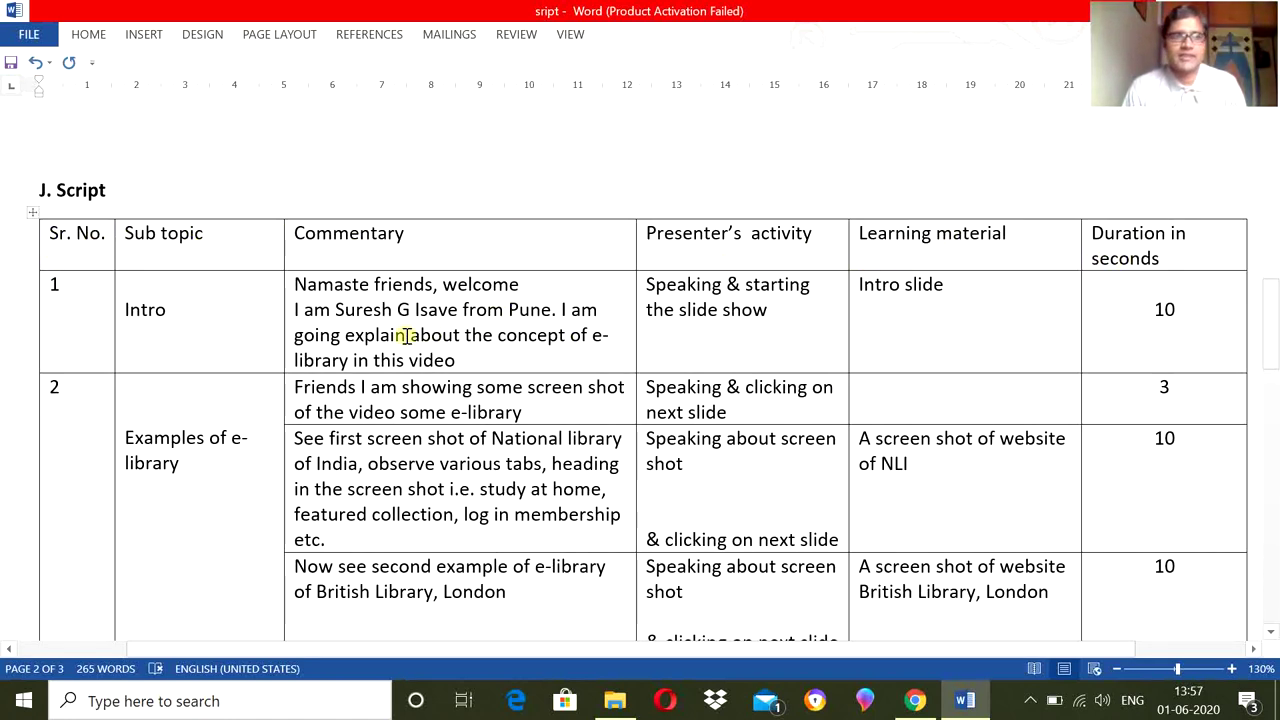
scroll(406, 331, "down", 1)
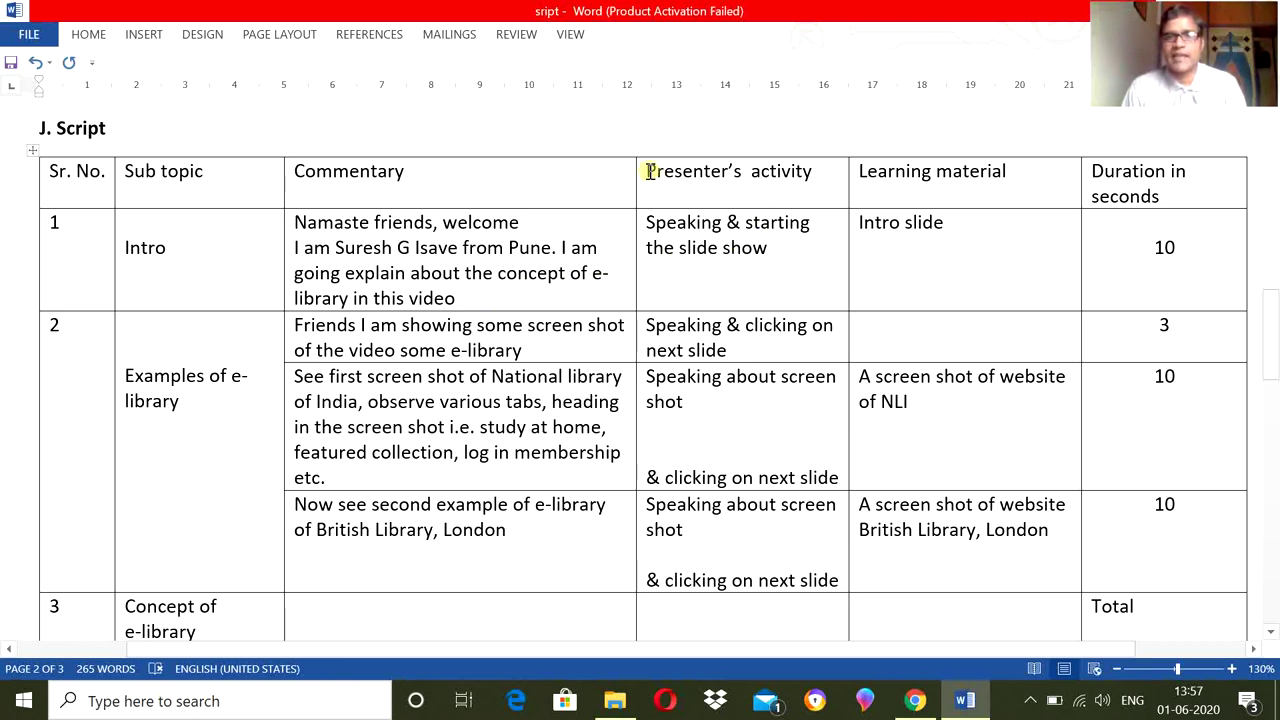
Examine the Presenter's activity heading and the Intro row's commentary in the script table
left_click_drag(647, 171, 812, 171)
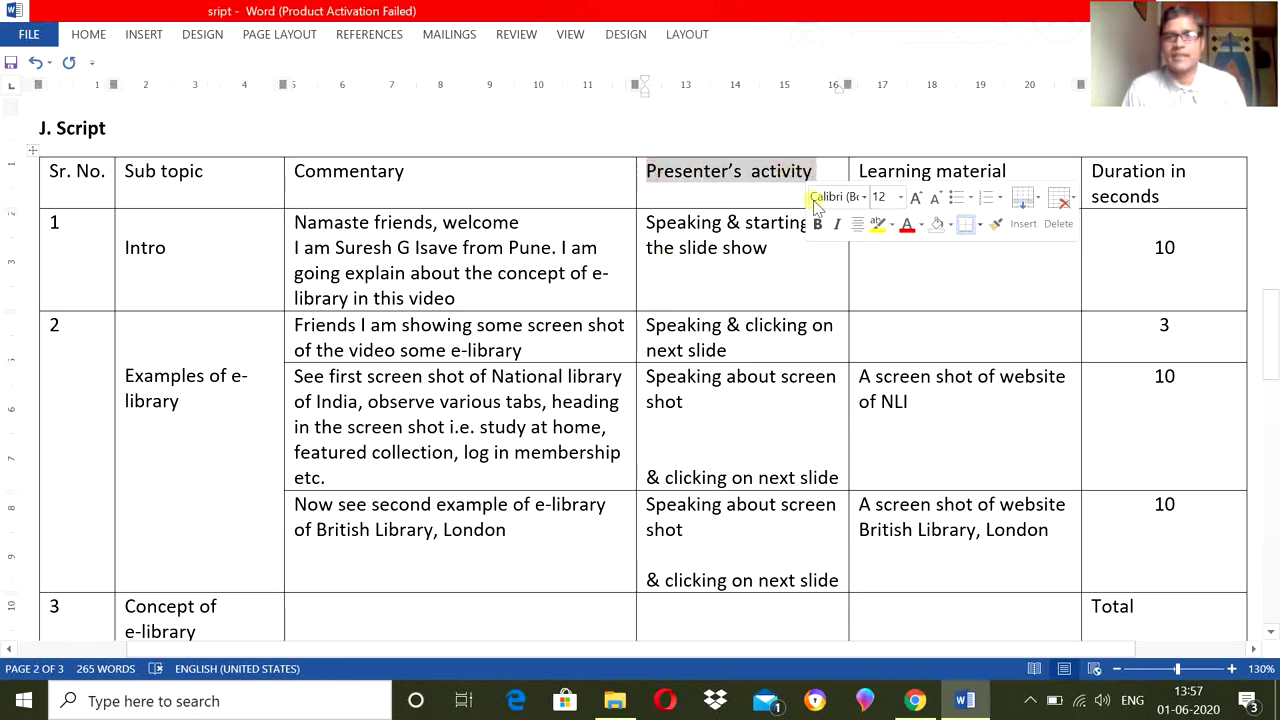
left_click(789, 264)
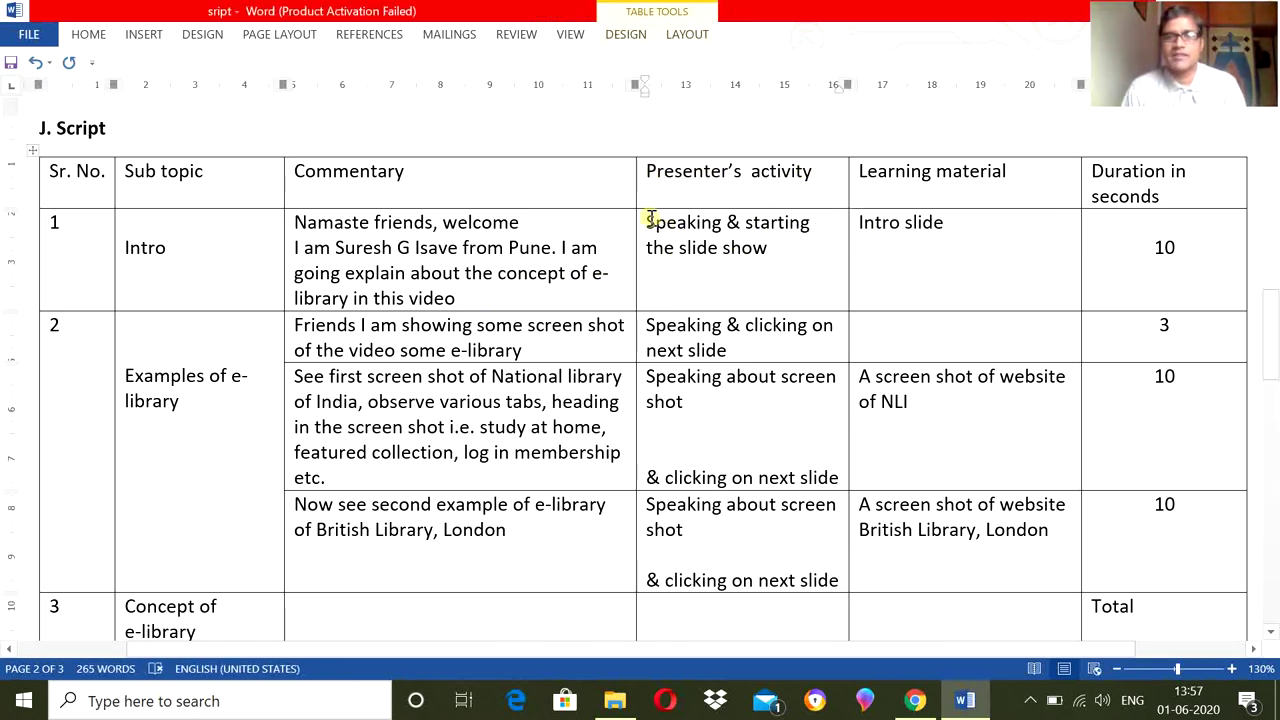
left_click_drag(374, 265, 549, 291)
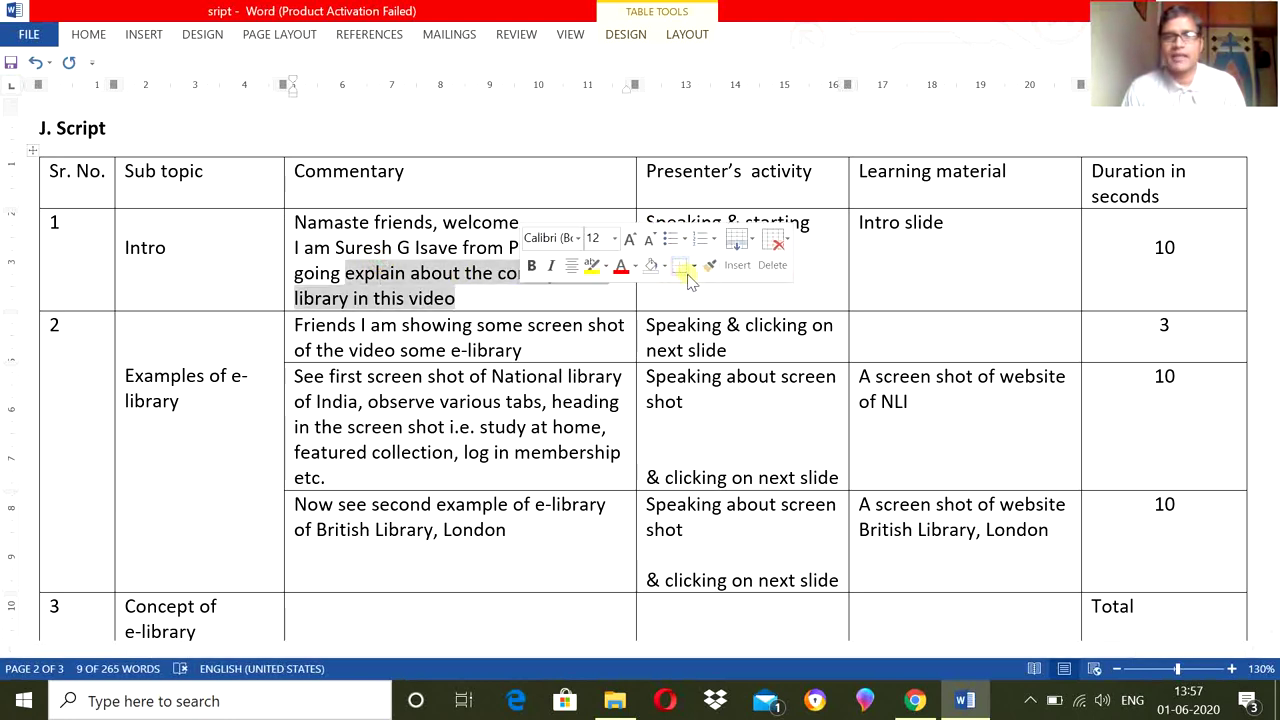
left_click(810, 268)
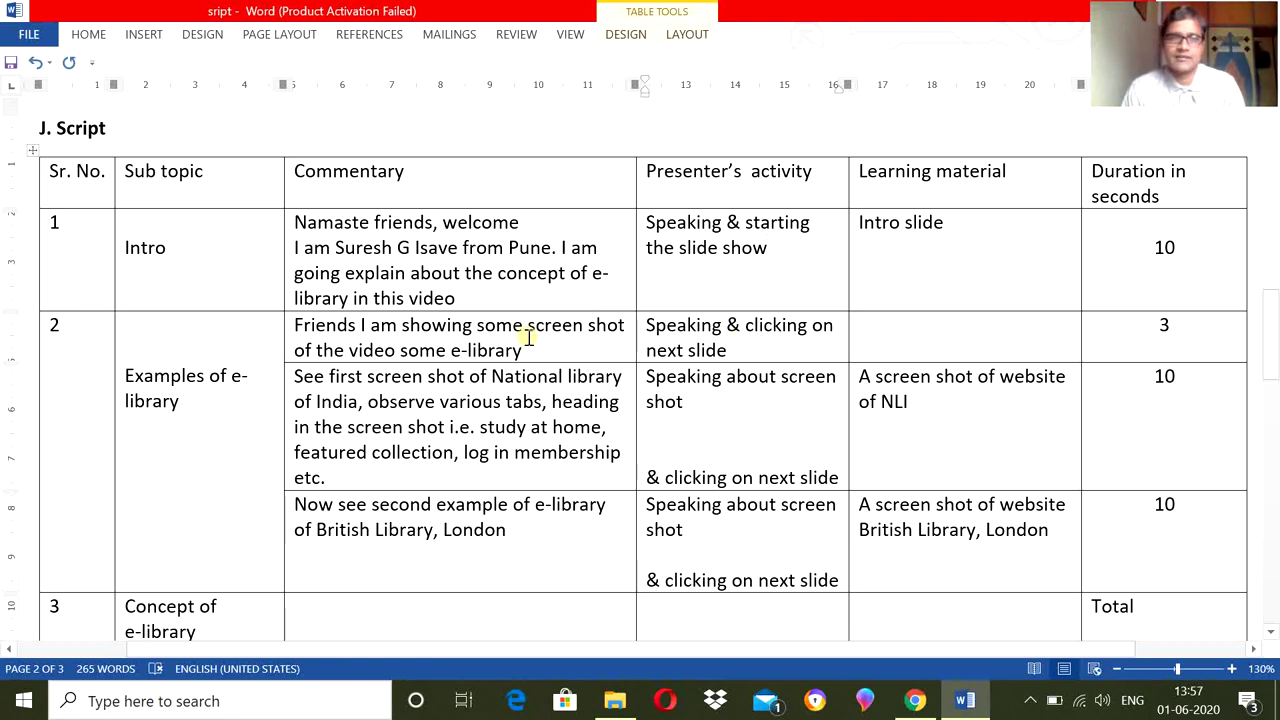
Examine the Examples of e-library sub topic with its introductory commentary and the National library of India commentary
left_click_drag(179, 401, 131, 385)
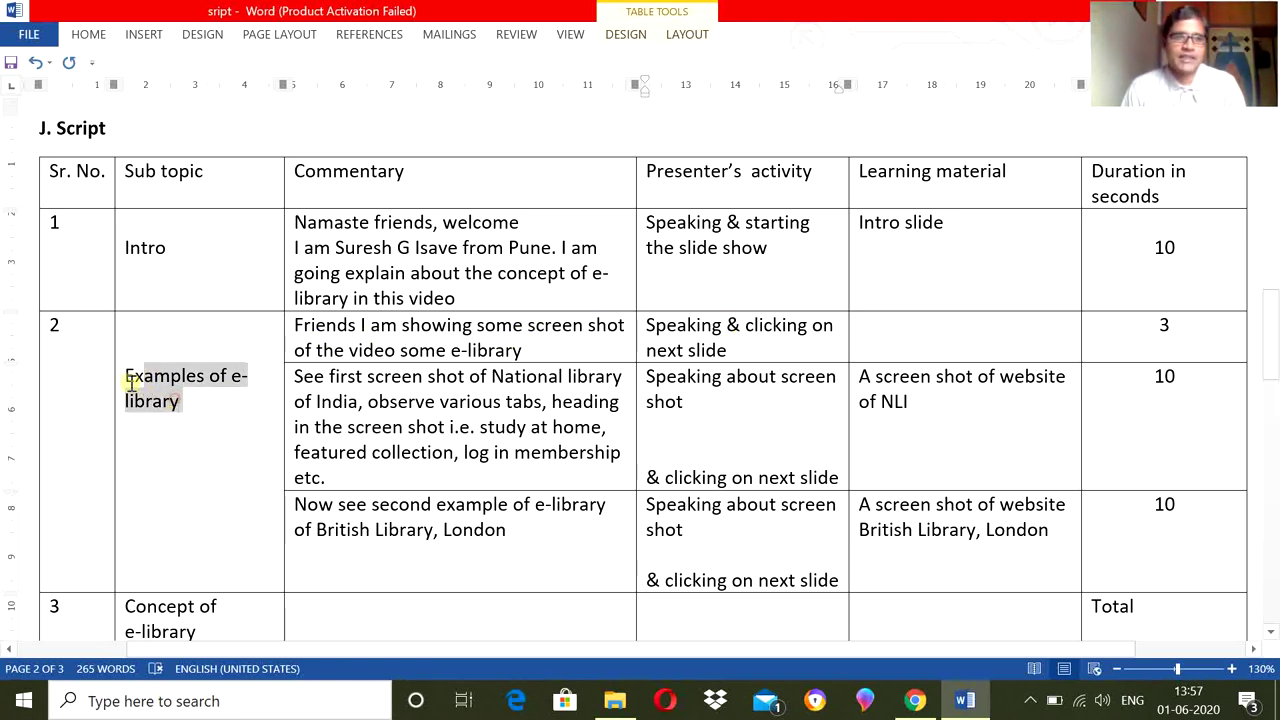
left_click(214, 428)
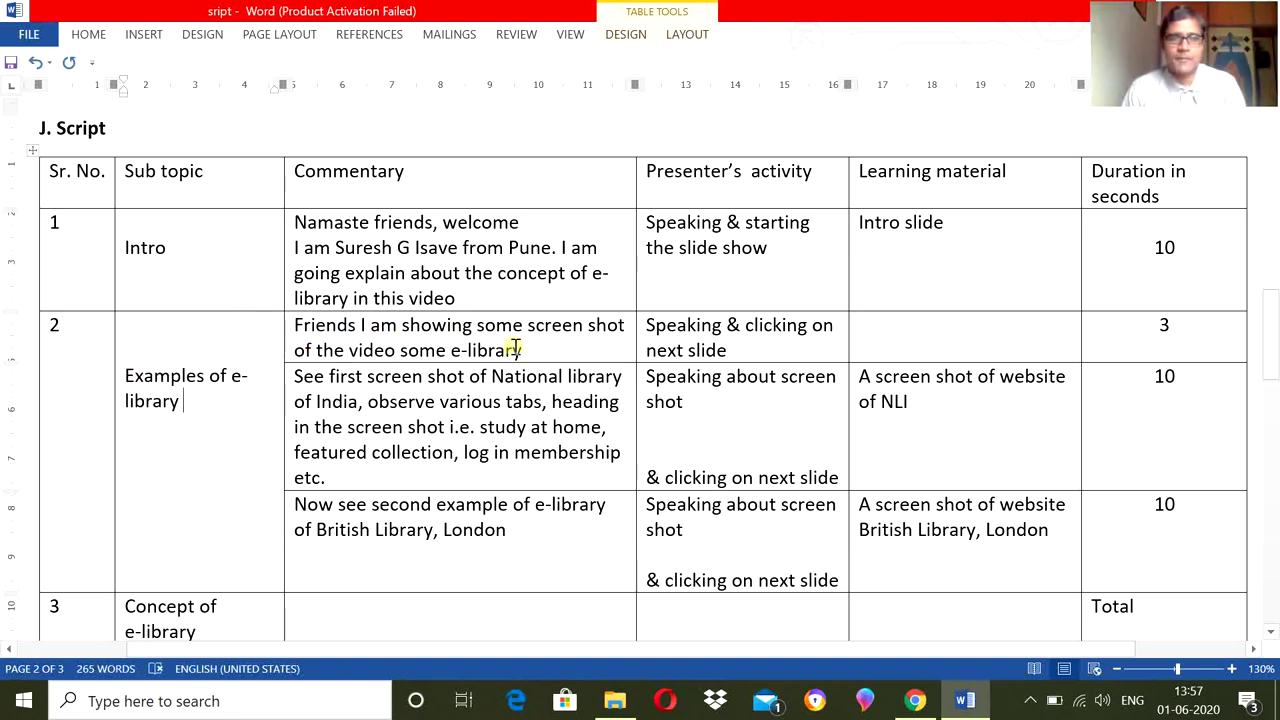
left_click_drag(514, 347, 295, 325)
left_click(558, 351)
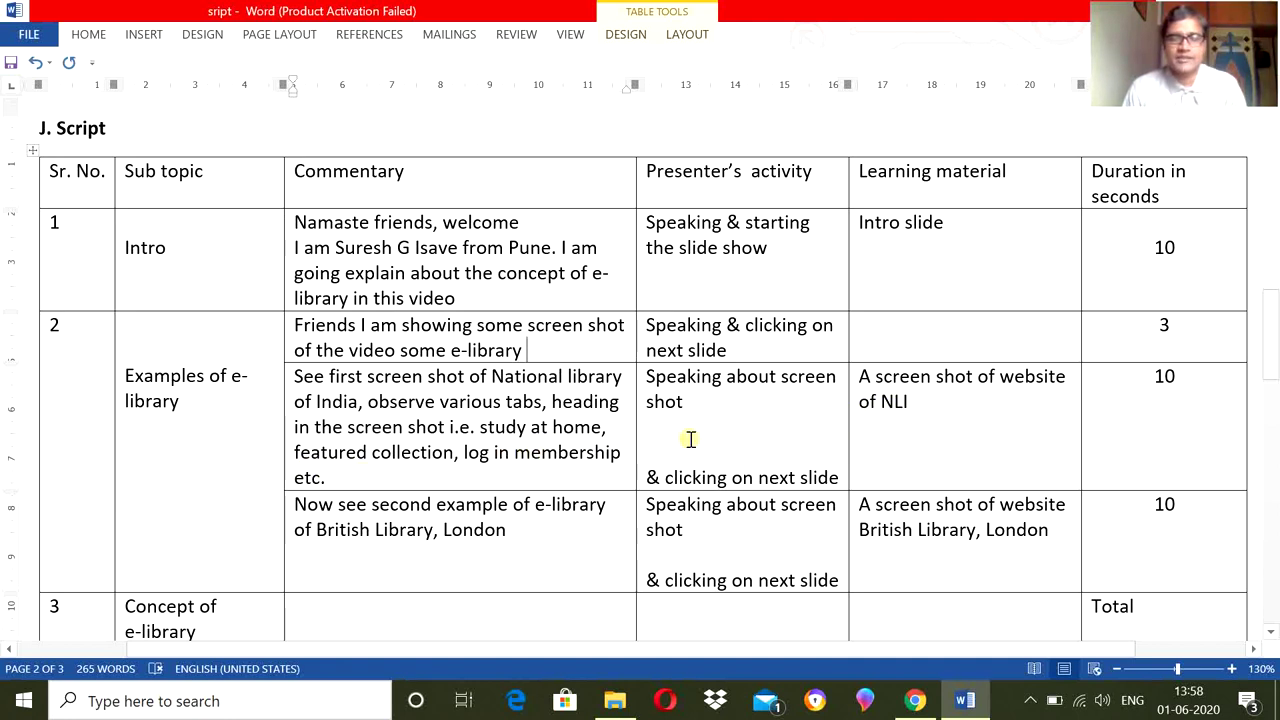
left_click_drag(382, 476, 302, 378)
left_click(478, 477)
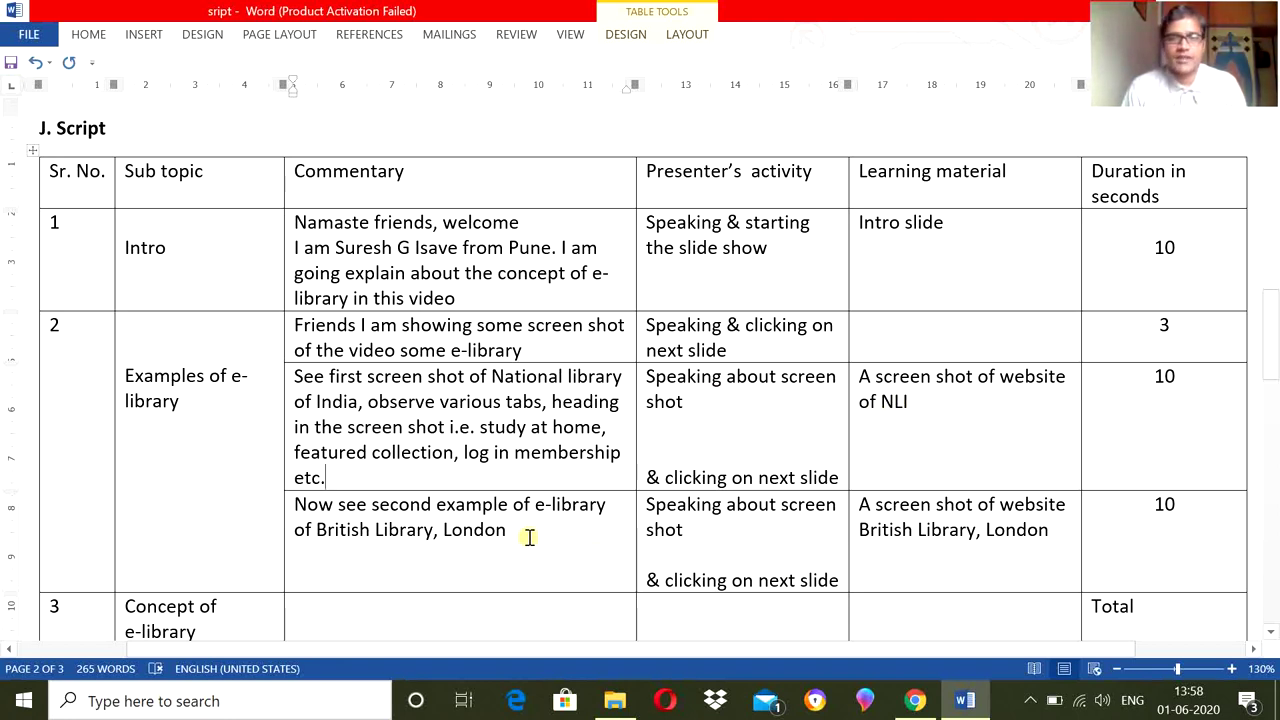
Examine the presenter's activity and learning material for the British Library, London example
scroll(529, 537, "down", 1)
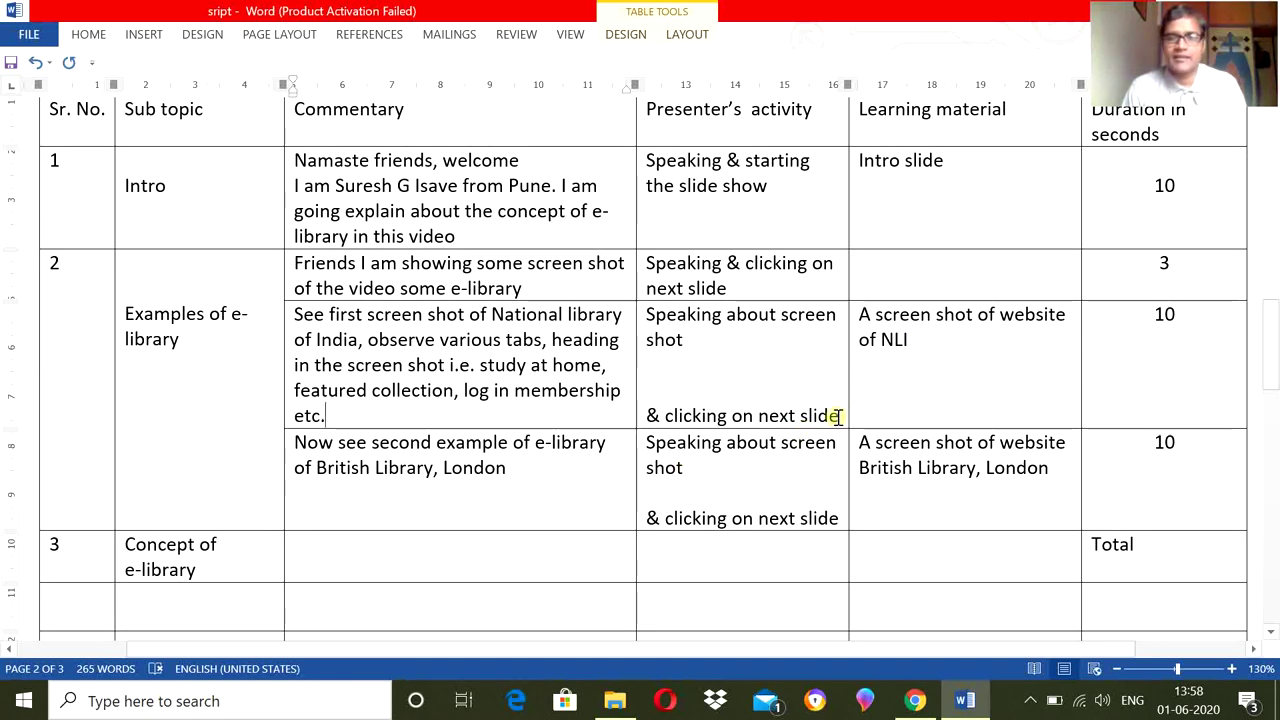
left_click_drag(692, 470, 645, 450)
left_click(775, 517)
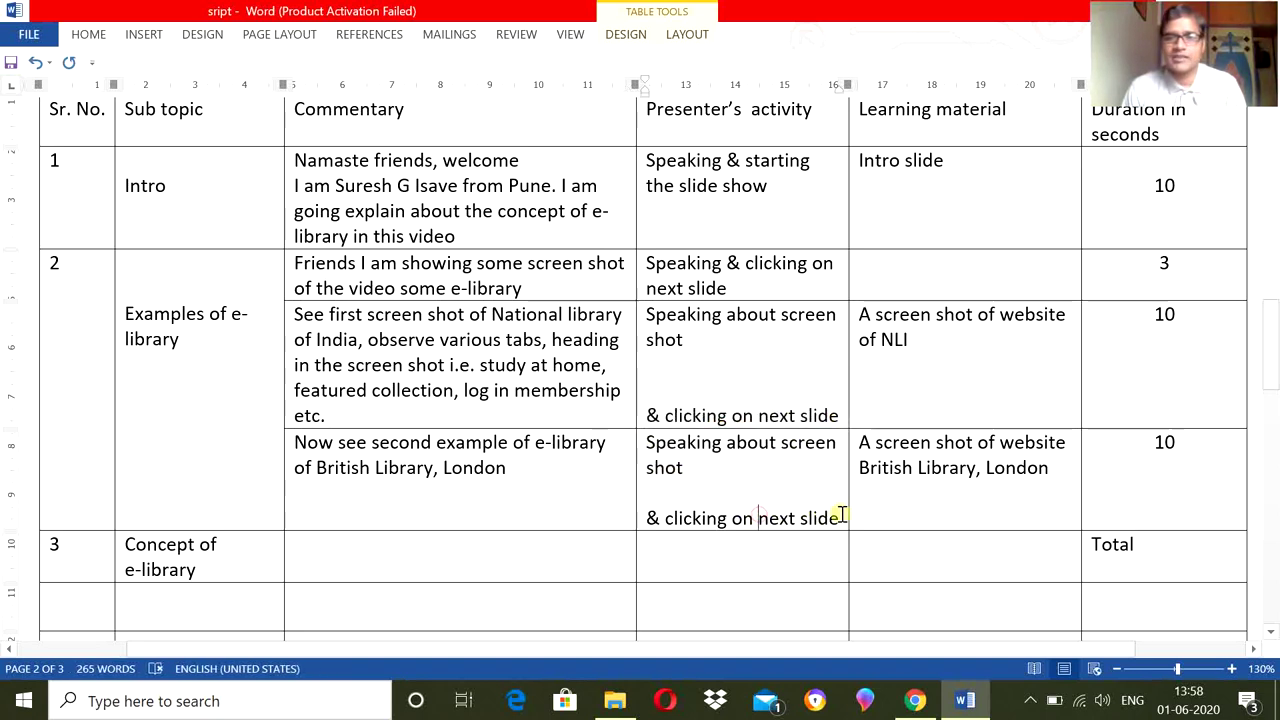
left_click_drag(1050, 476, 849, 440)
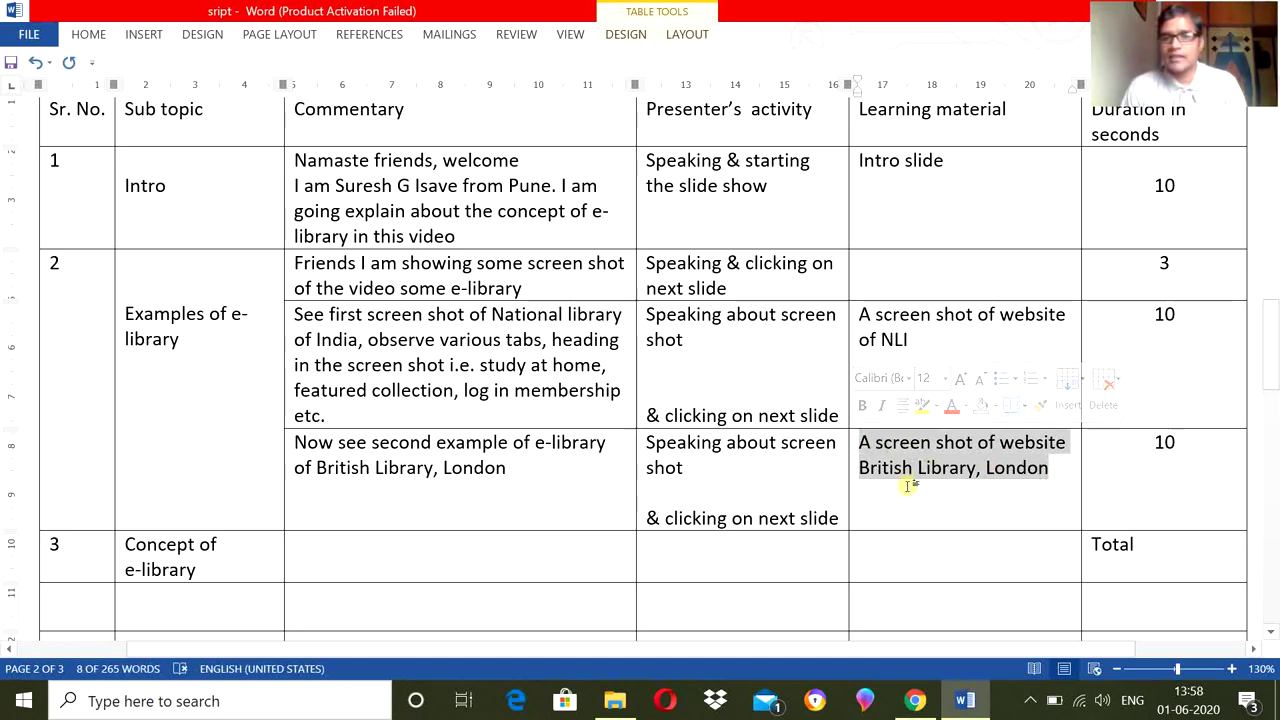
Examine the durations in the script table down to the Total cell, along with the Concept of e-library row
left_click(1126, 481)
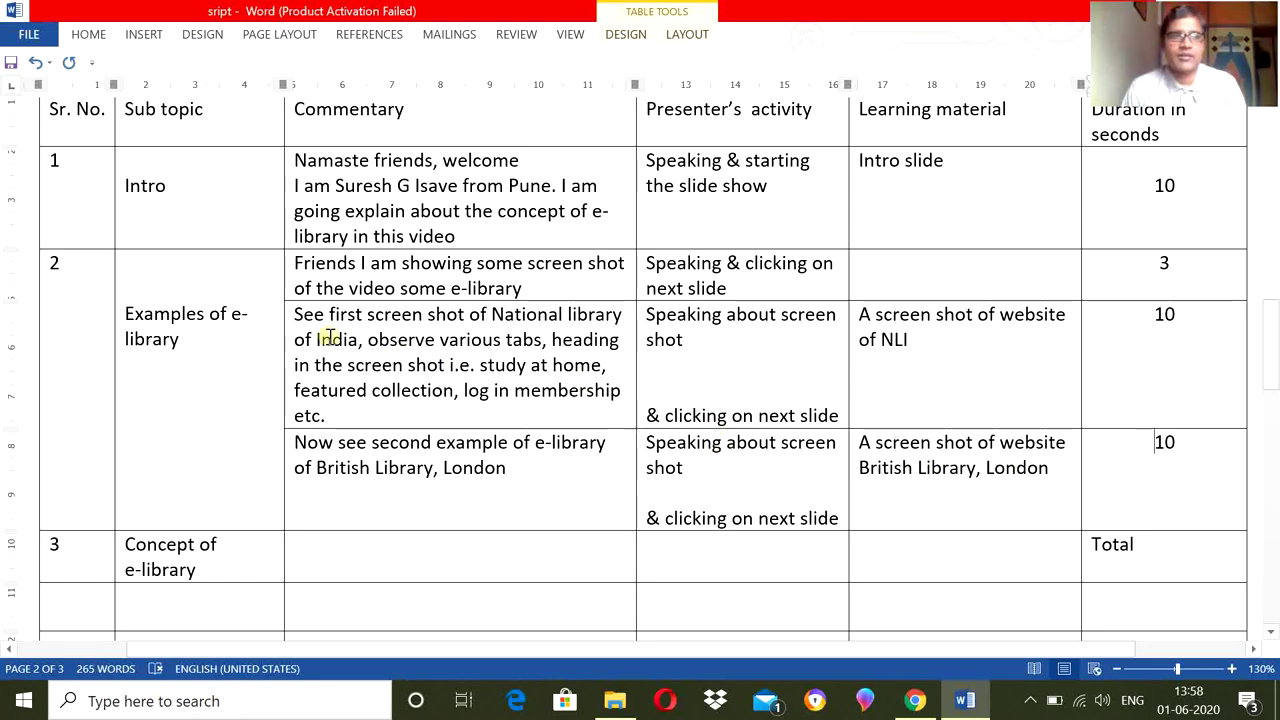
scroll(244, 322, "down", 3)
scroll(249, 323, "down", 1)
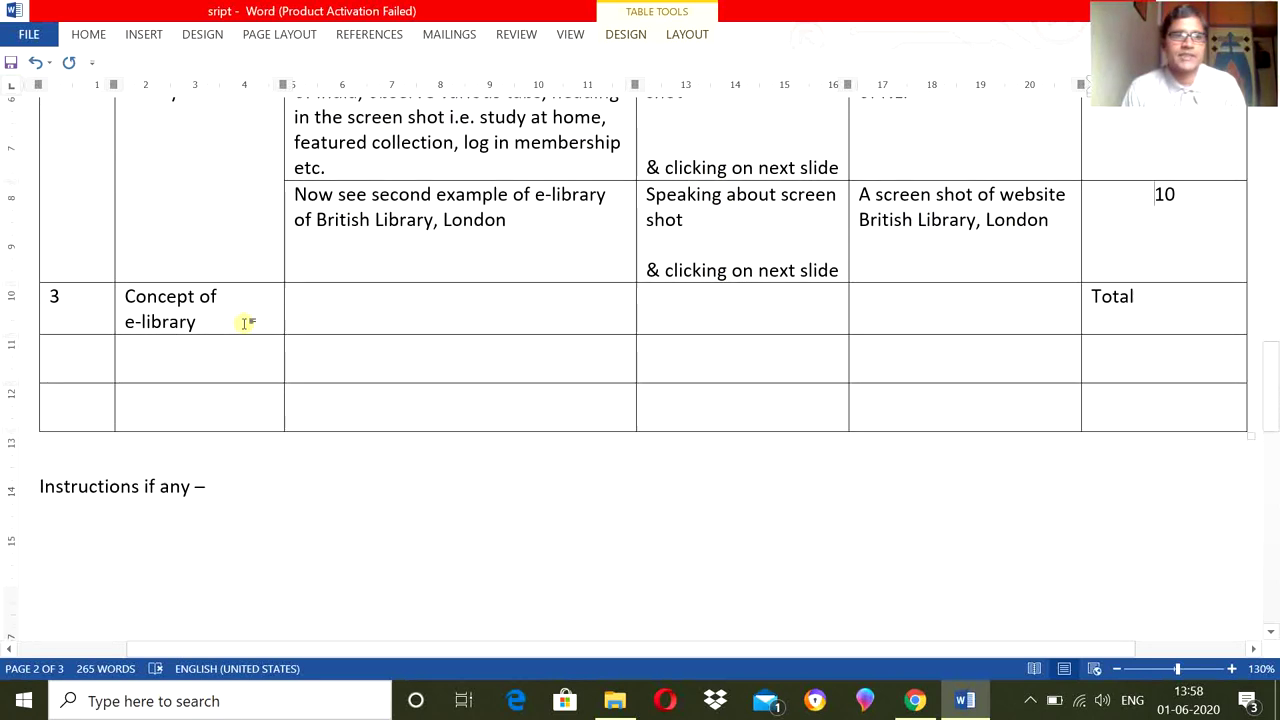
scroll(714, 371, "up", 2)
scroll(1180, 353, "up", 2)
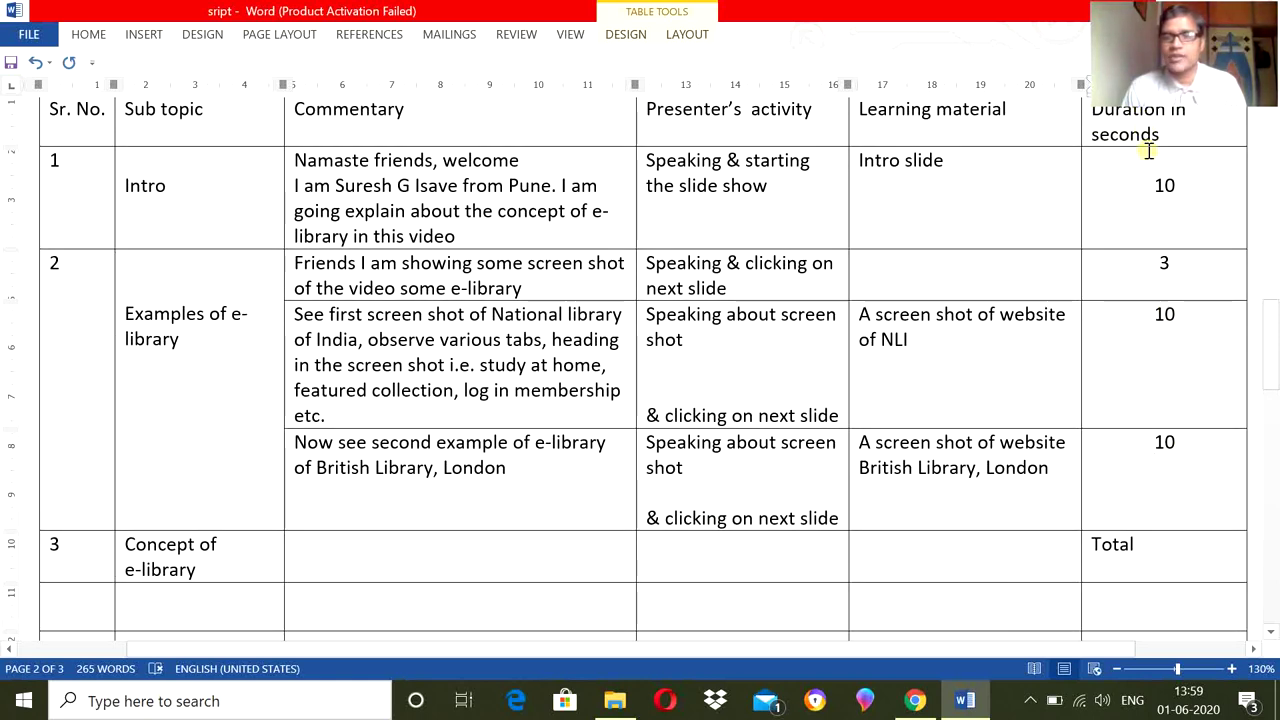
left_click(1188, 270)
left_click(1186, 560)
Check the overall video length in the D. Duration entry of the outline
scroll(1186, 562, "up", 15)
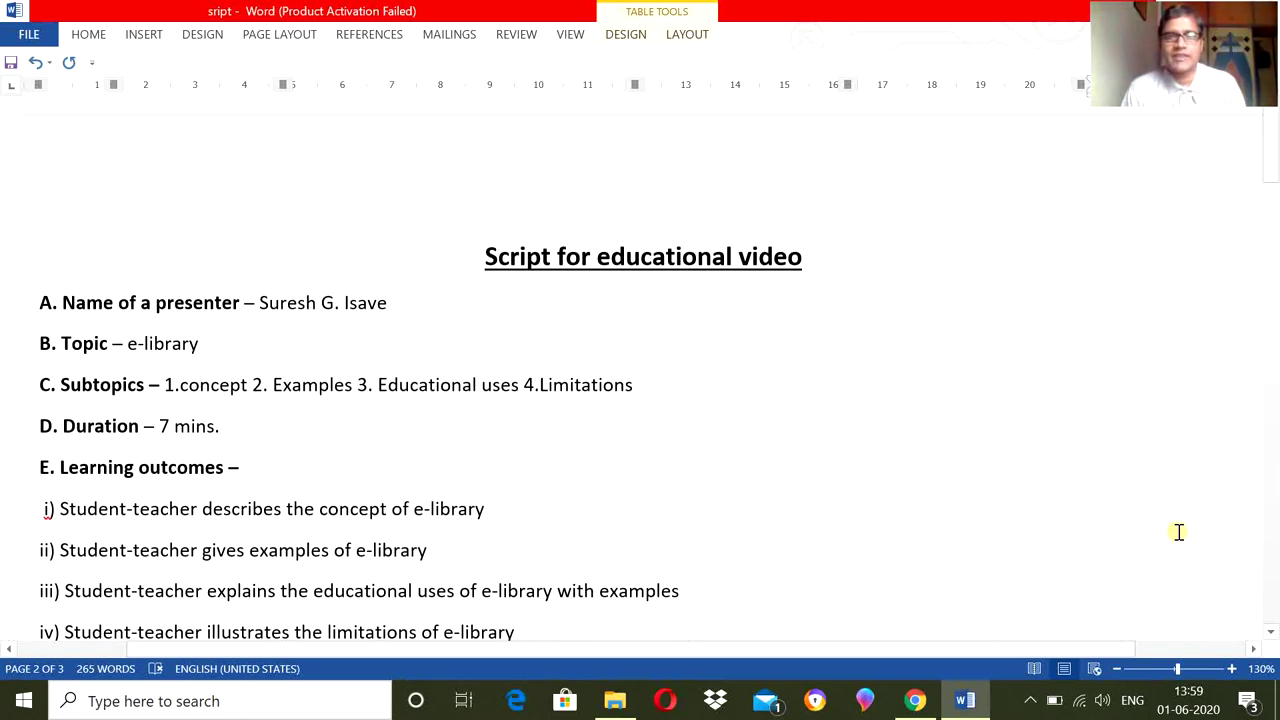
left_click_drag(222, 430, 158, 430)
left_click(348, 428)
scroll(348, 428, "down", 5)
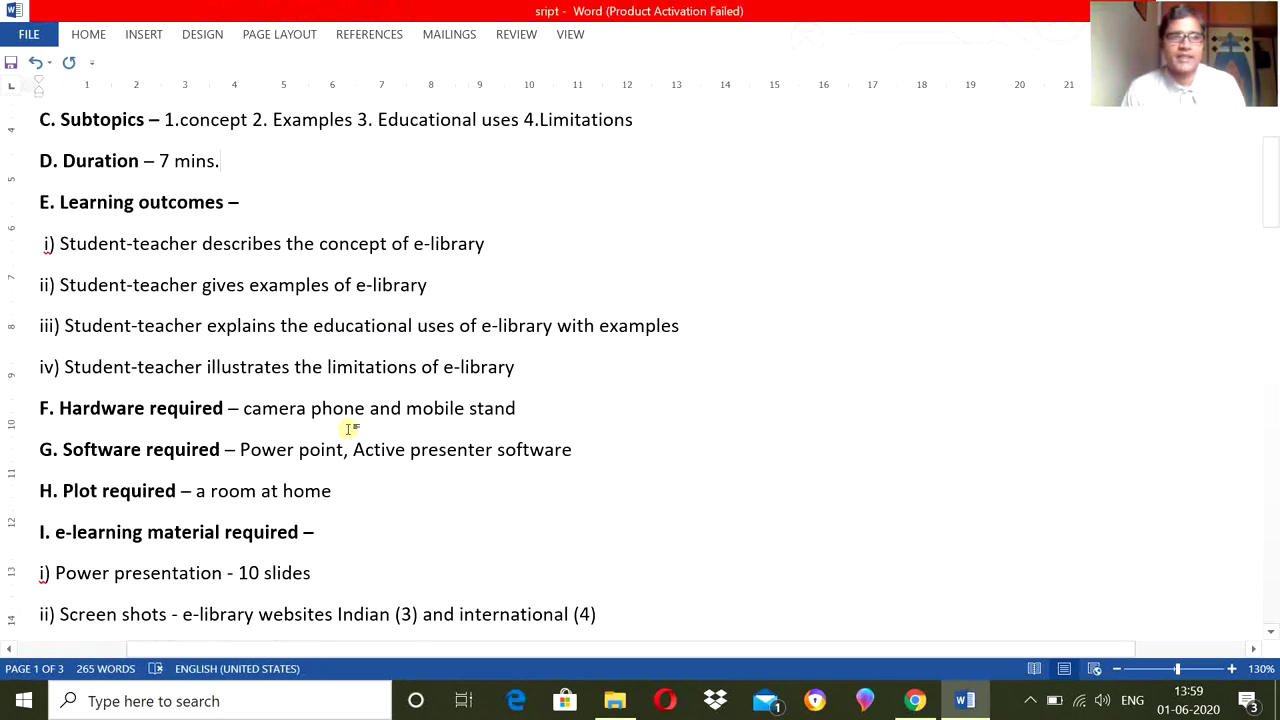
Examine the Instructions if any line below the script table
scroll(348, 428, "down", 20)
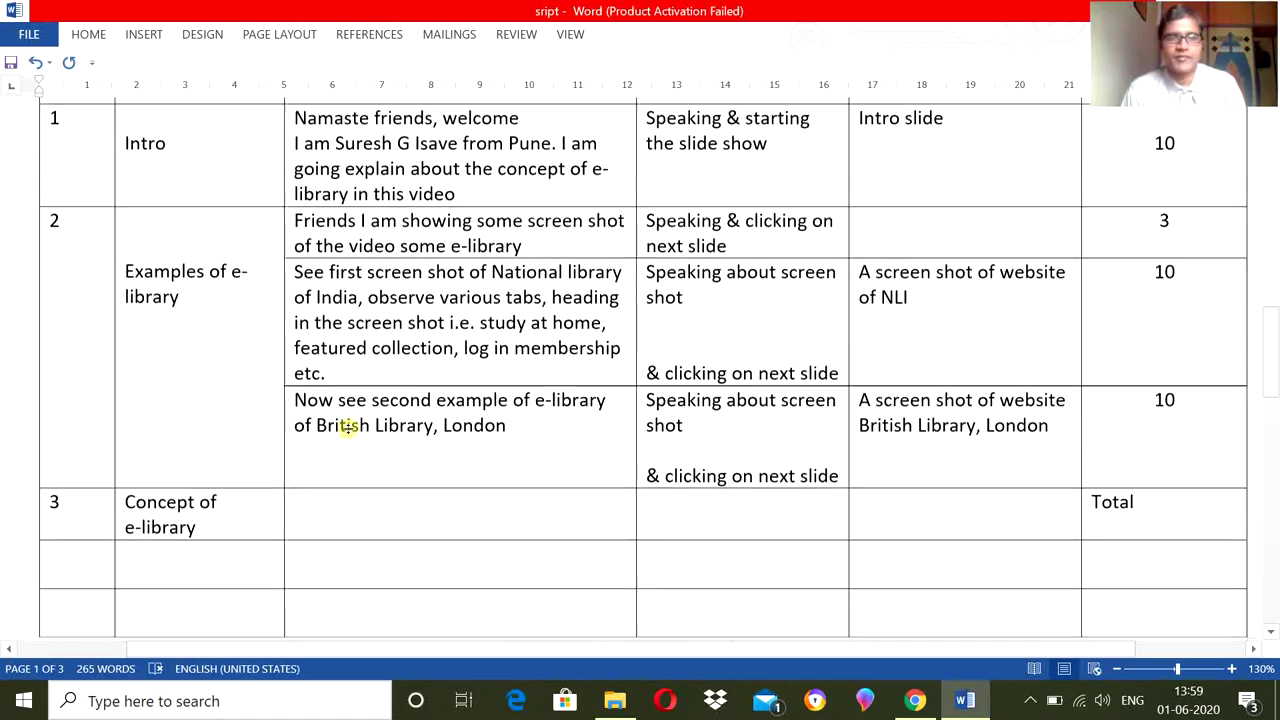
scroll(349, 429, "down", 1)
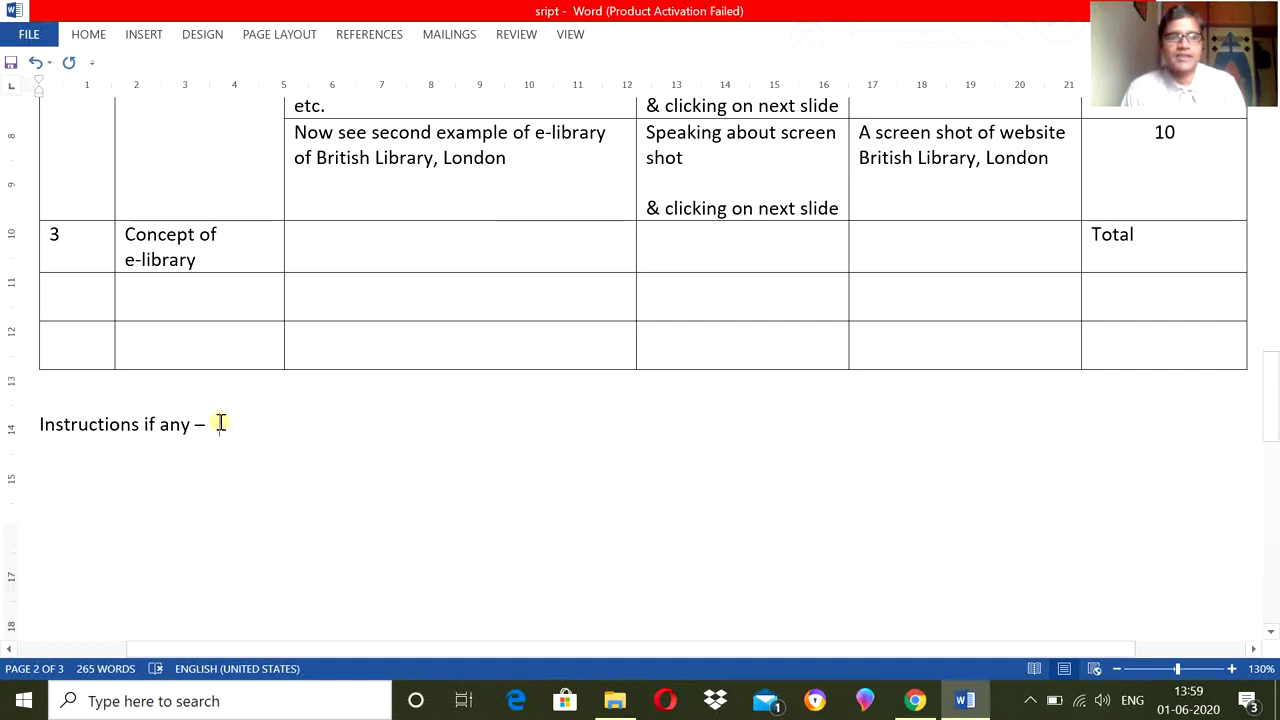
left_click(220, 424)
Look over the script table again and the page that follows it
scroll(640, 270, "up", 5)
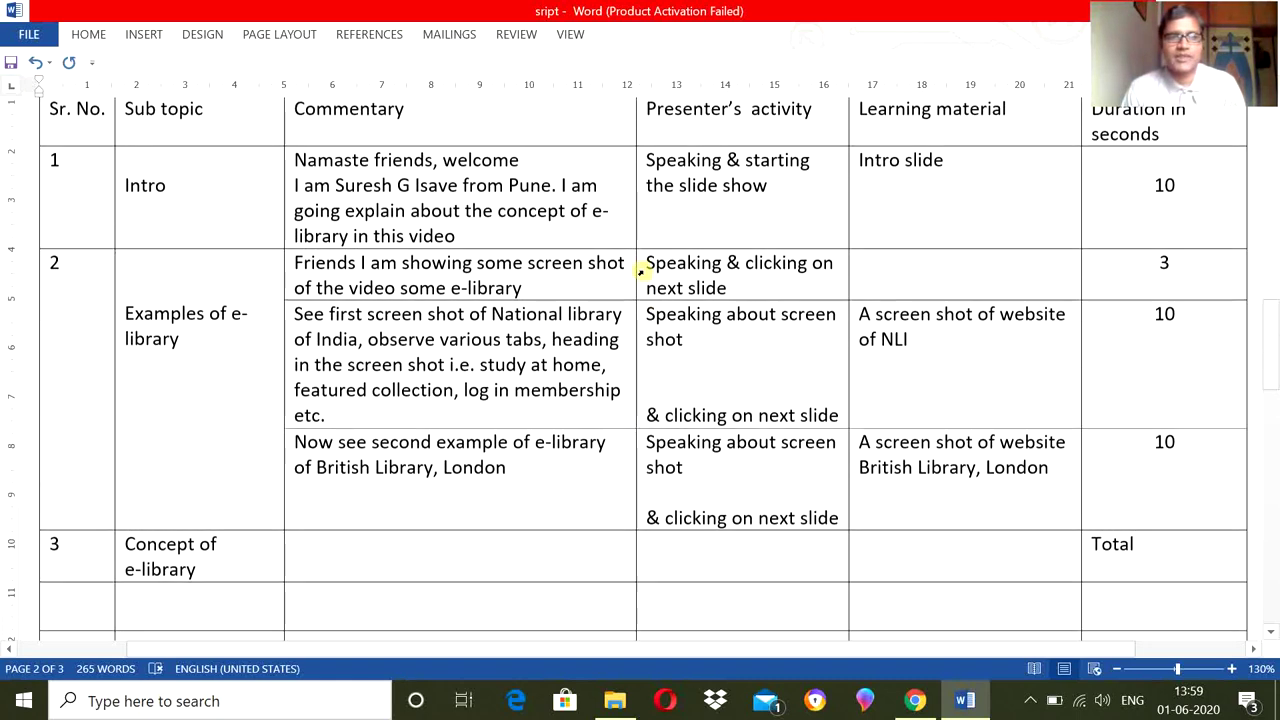
scroll(640, 270, "up", 4)
scroll(640, 266, "down", 7)
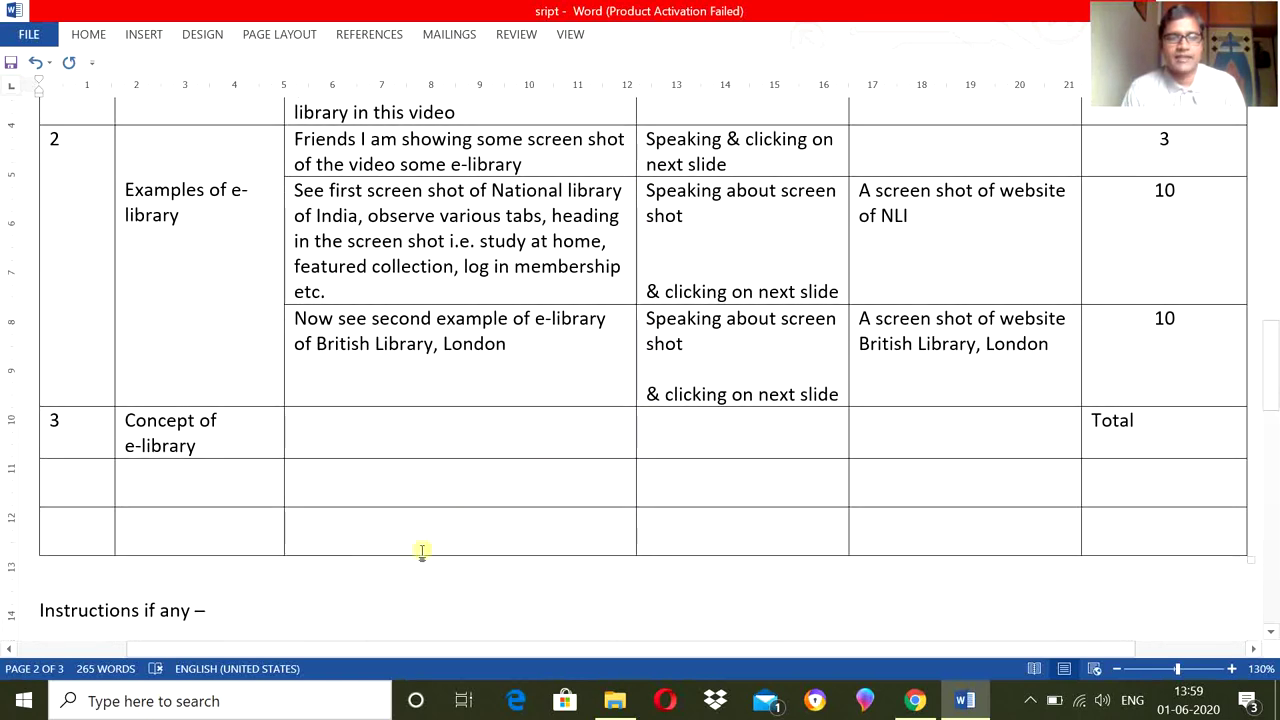
scroll(422, 551, "down", 8)
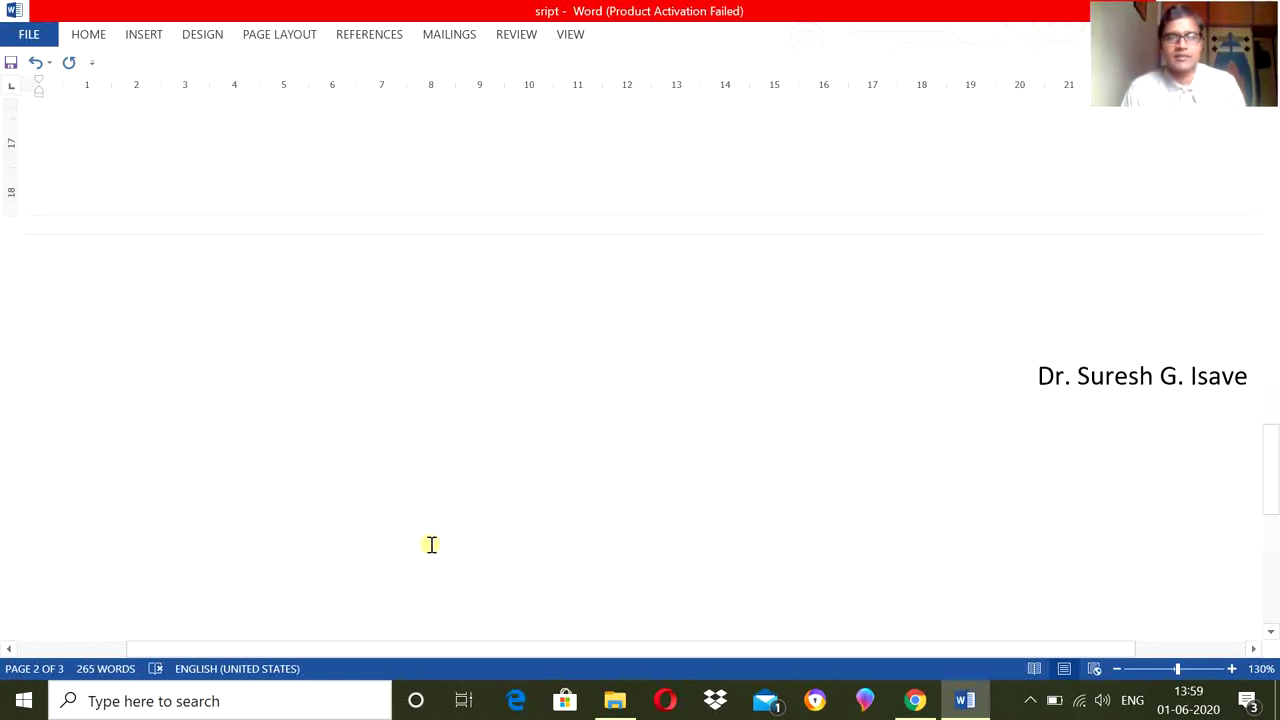
scroll(431, 544, "up", 15)
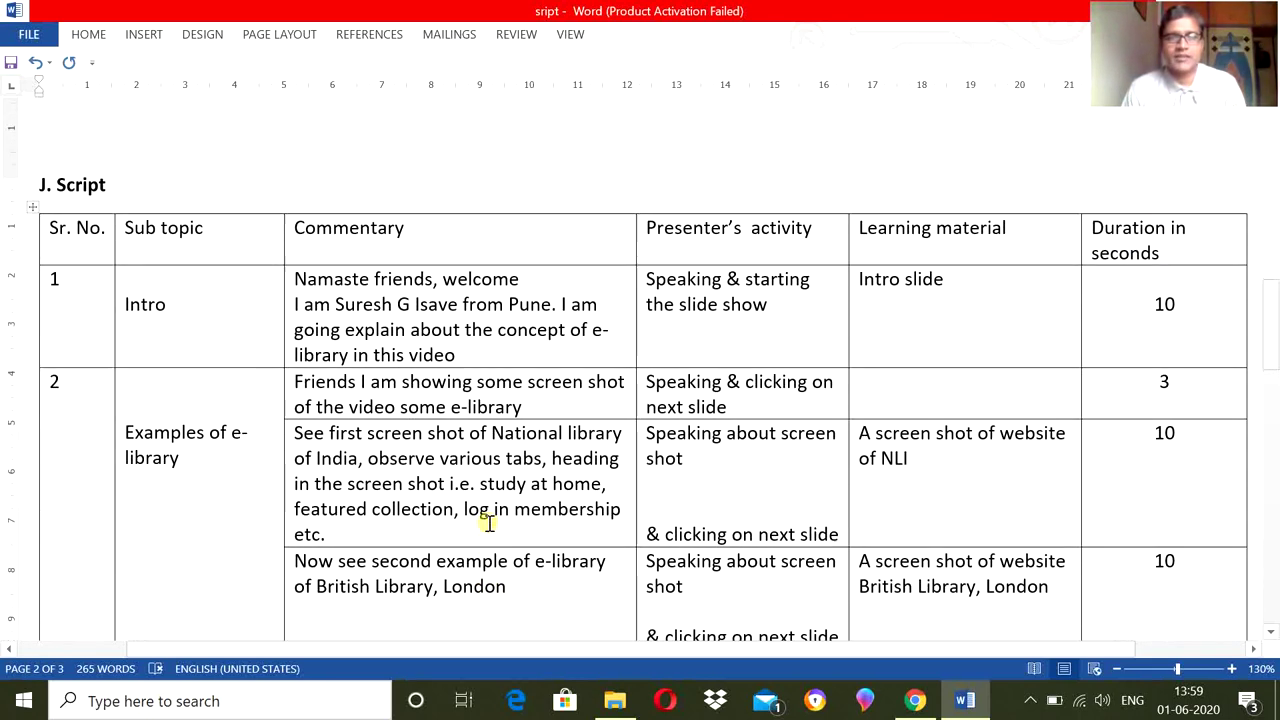
scroll(683, 477, "down", 2)
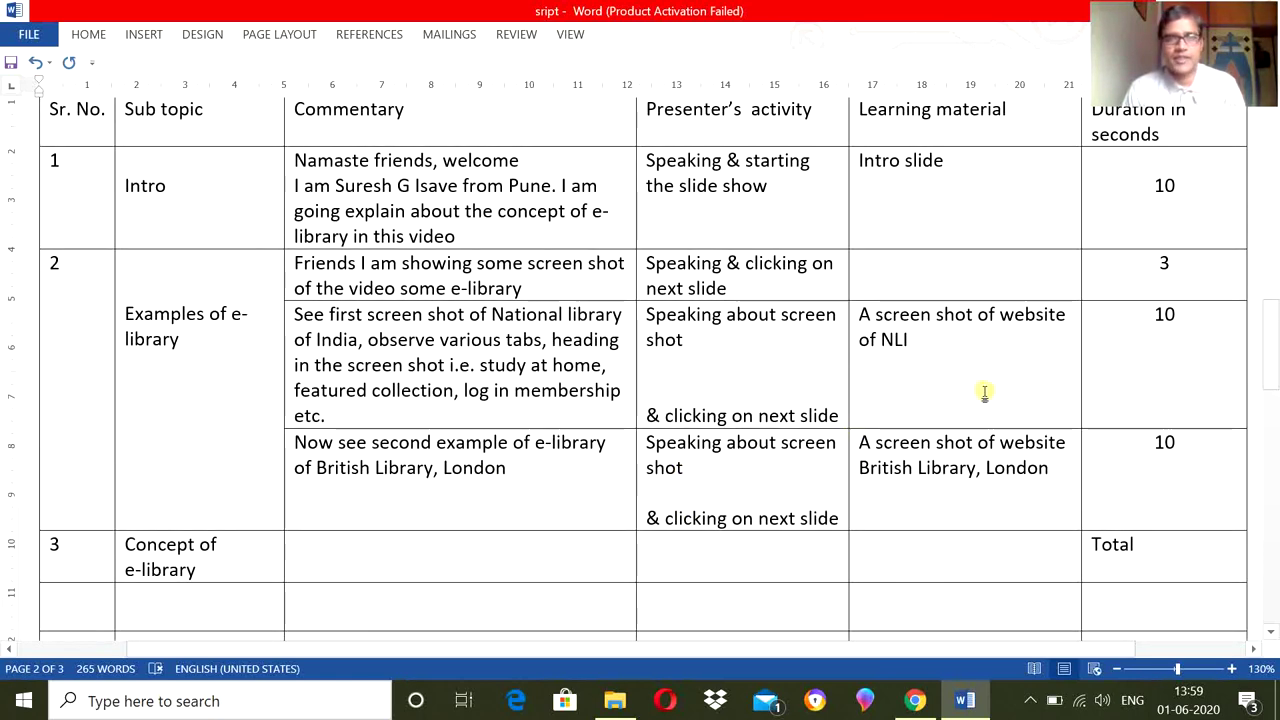
Review the outline from the presenter and topic entries through the requirements to the script table
scroll(984, 392, "up", 12)
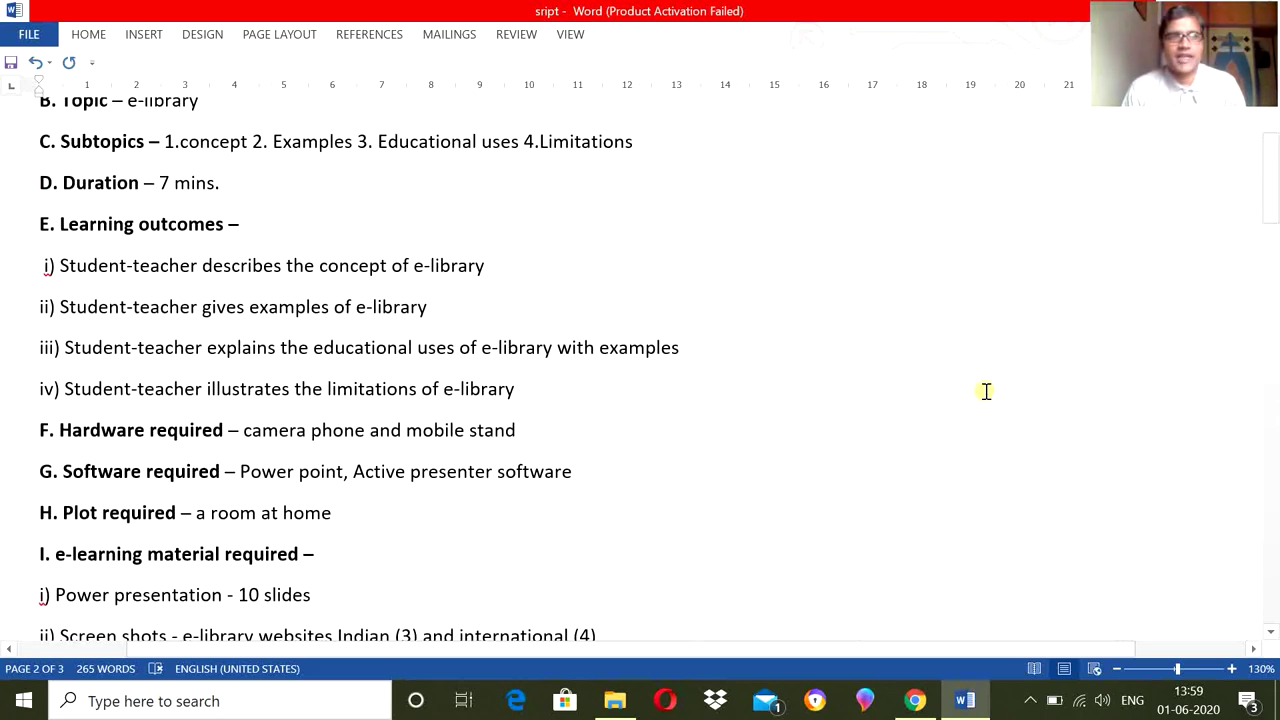
scroll(986, 391, "up", 3)
scroll(986, 391, "down", 1)
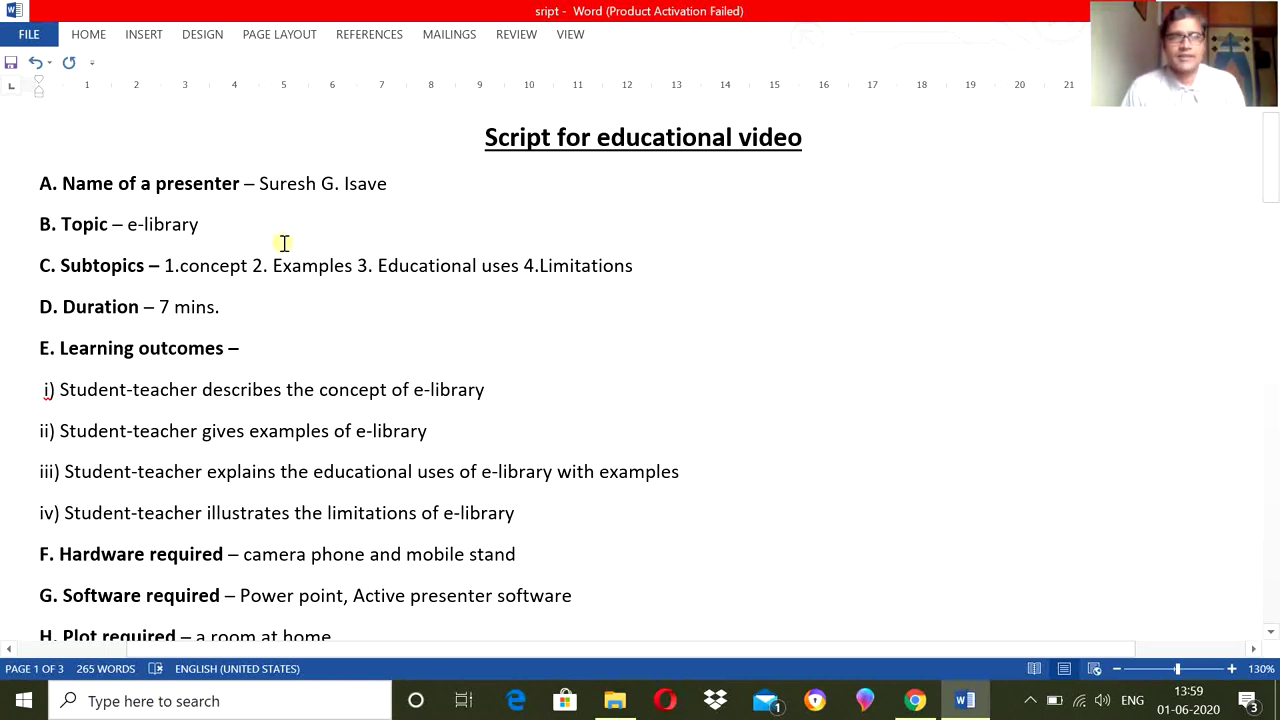
scroll(321, 262, "down", 3)
scroll(437, 303, "down", 12)
scroll(474, 310, "down", 4)
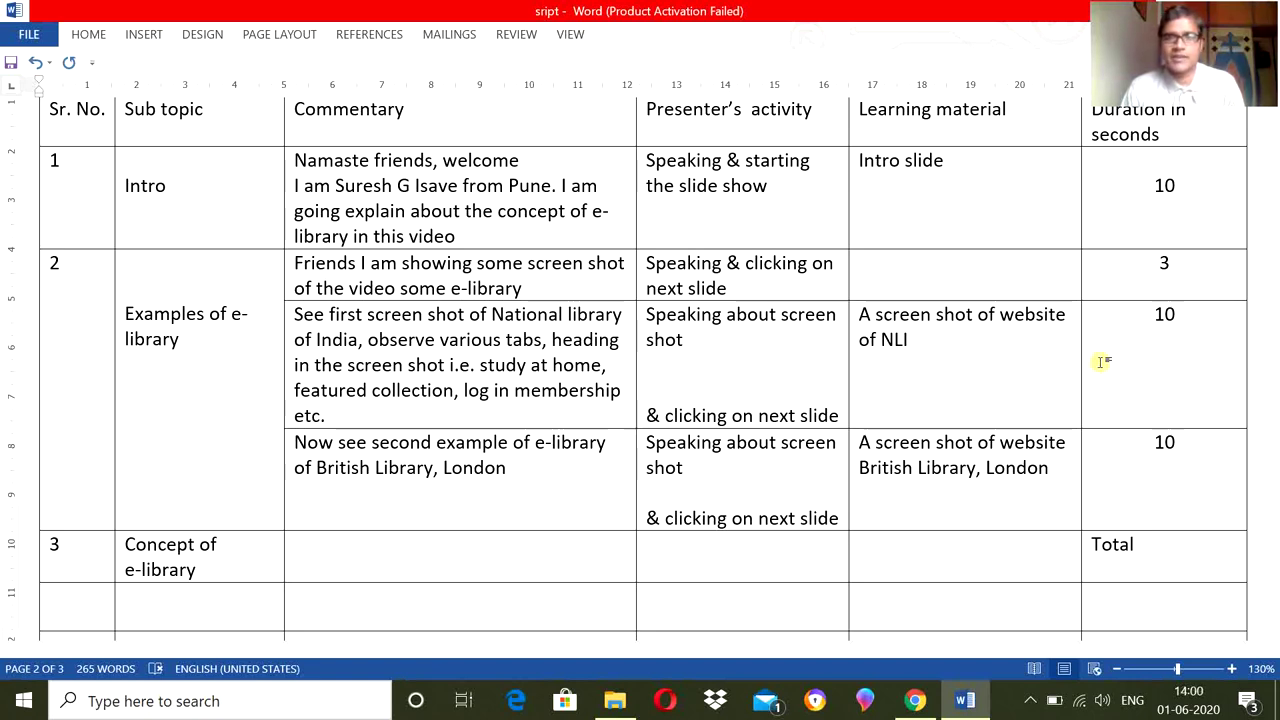
Examine the header row of the J. Script table, from Sr. No. to Duration in seconds
scroll(1100, 362, "up", 1)
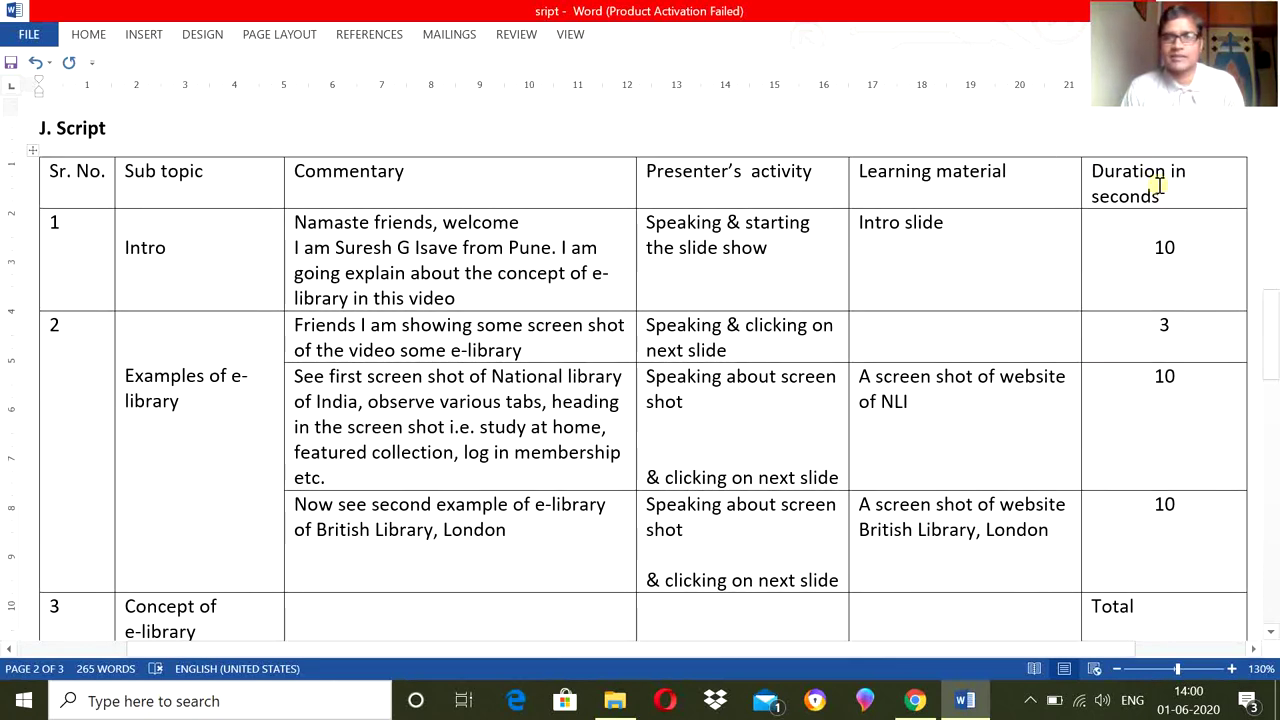
left_click_drag(1157, 185, 80, 178)
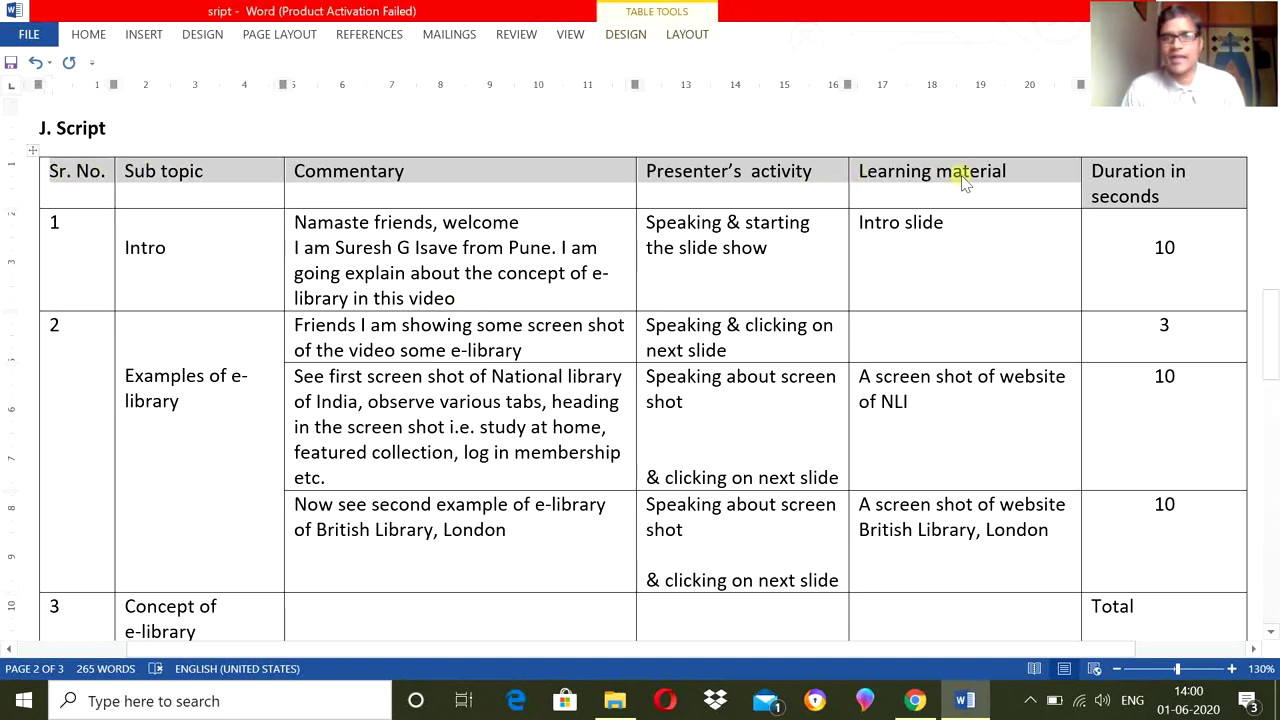
left_click(1063, 176)
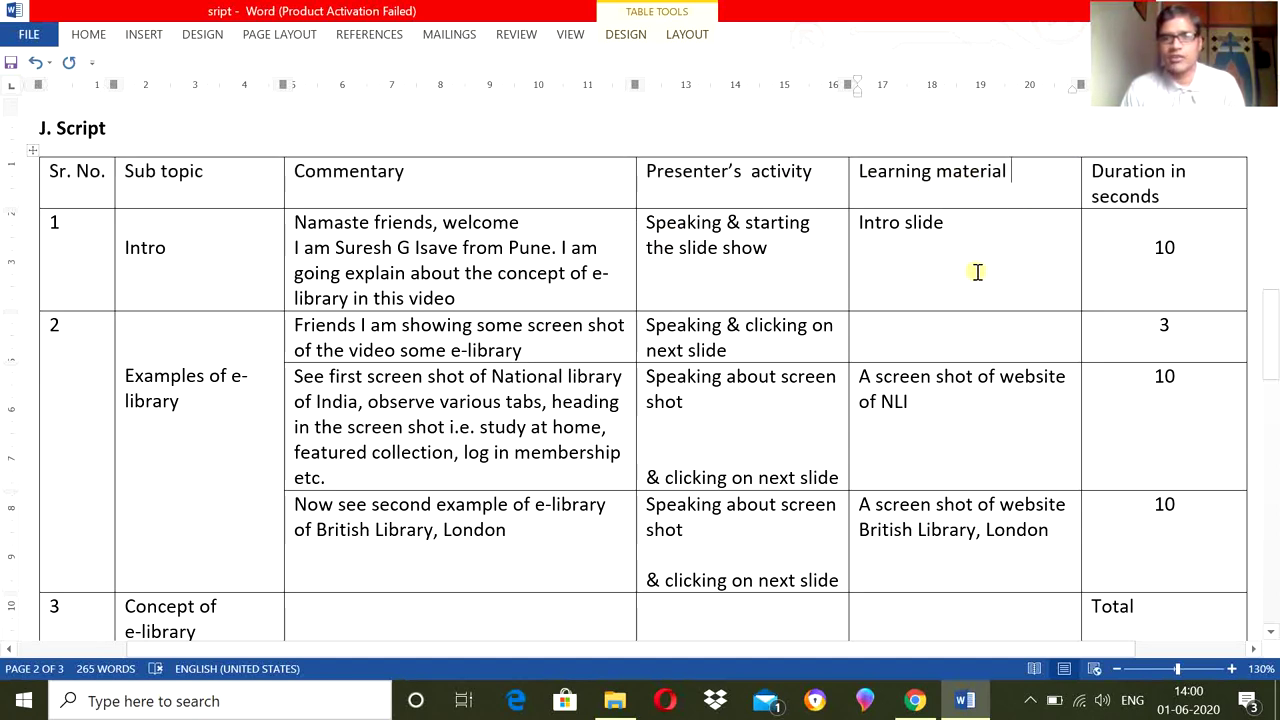
Recap the whole script, from the opening outline and e-learning material list to the Intro and Examples of e-library rows
scroll(977, 272, "up", 10)
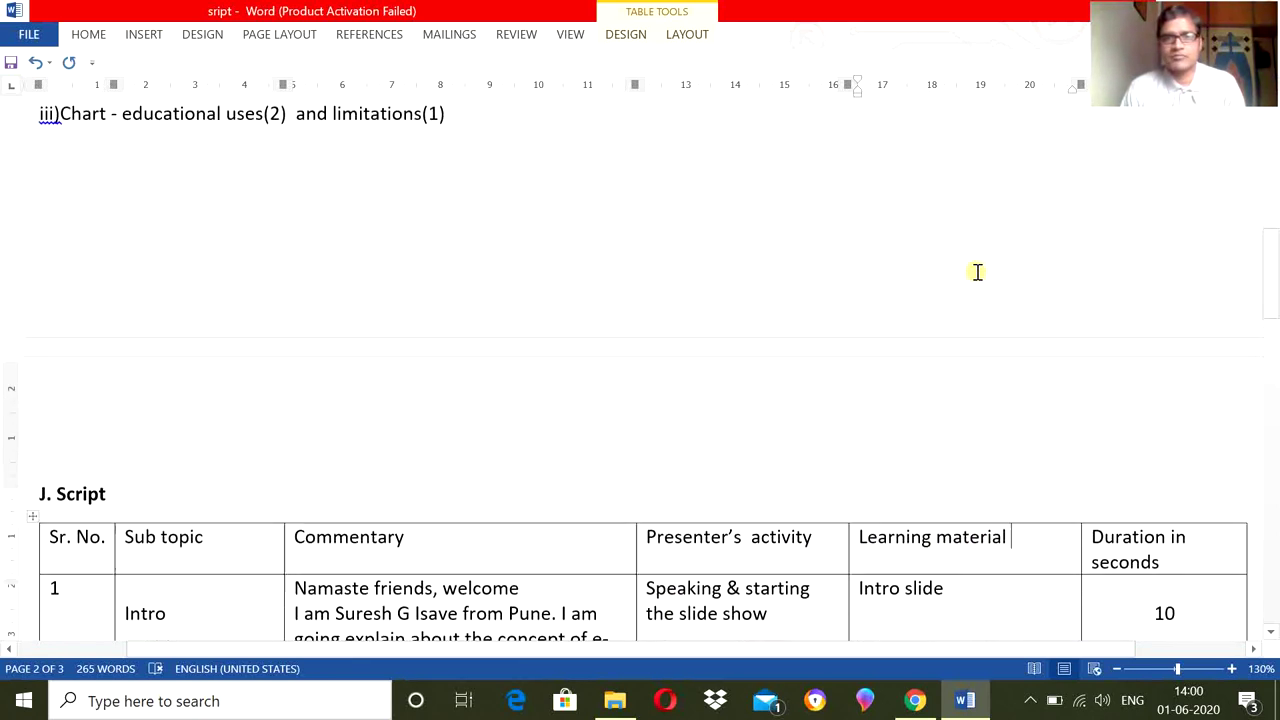
scroll(977, 272, "up", 6)
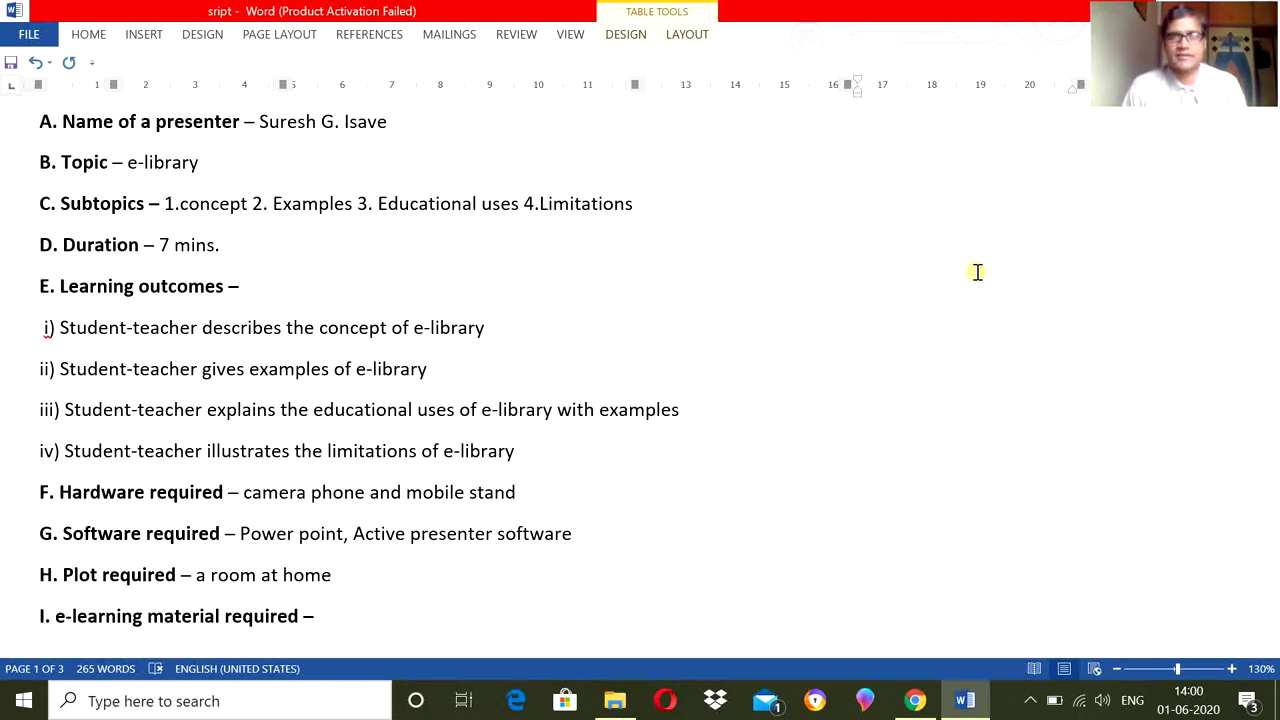
scroll(977, 272, "up", 3)
scroll(977, 272, "down", 4)
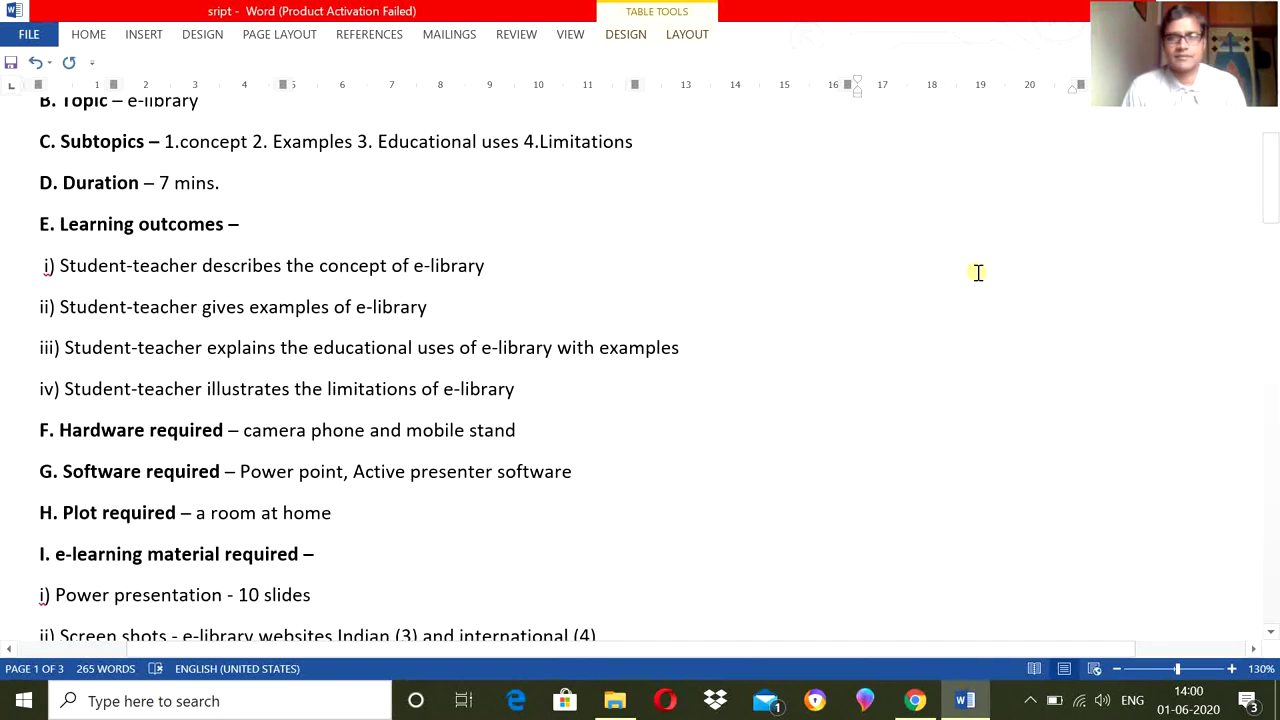
scroll(978, 272, "down", 4)
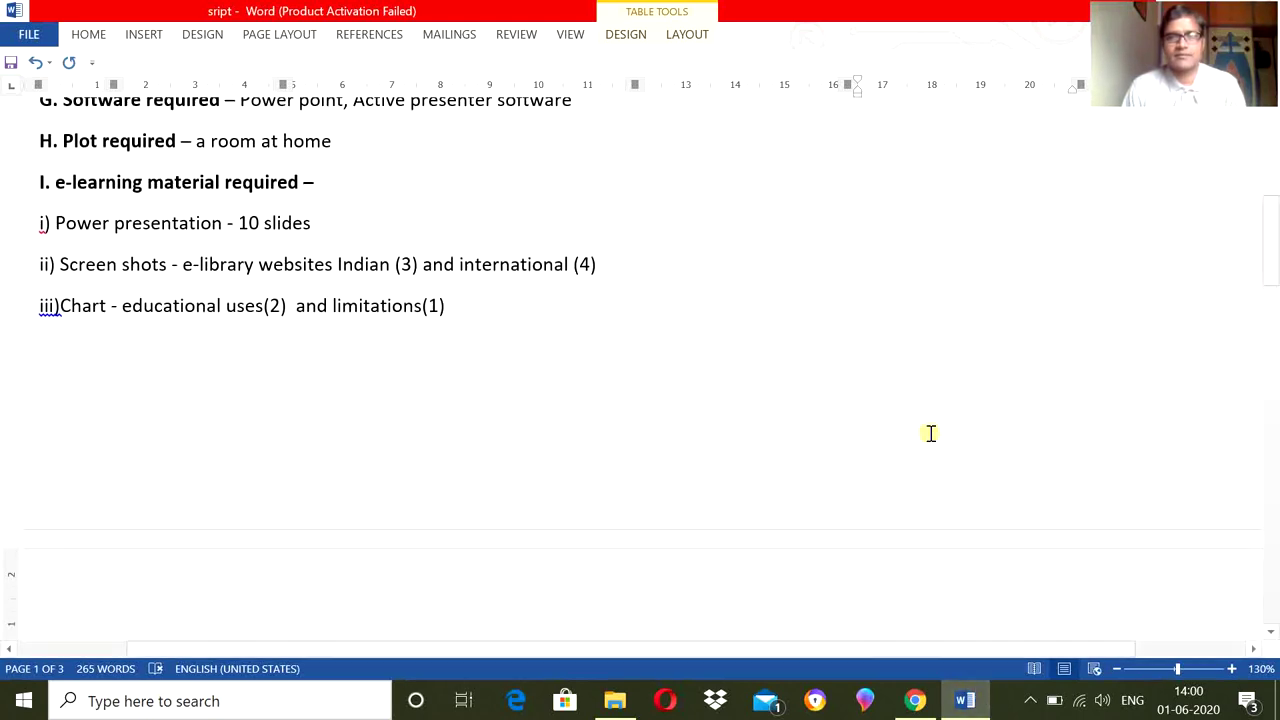
scroll(930, 433, "up", 2)
scroll(930, 433, "down", 7)
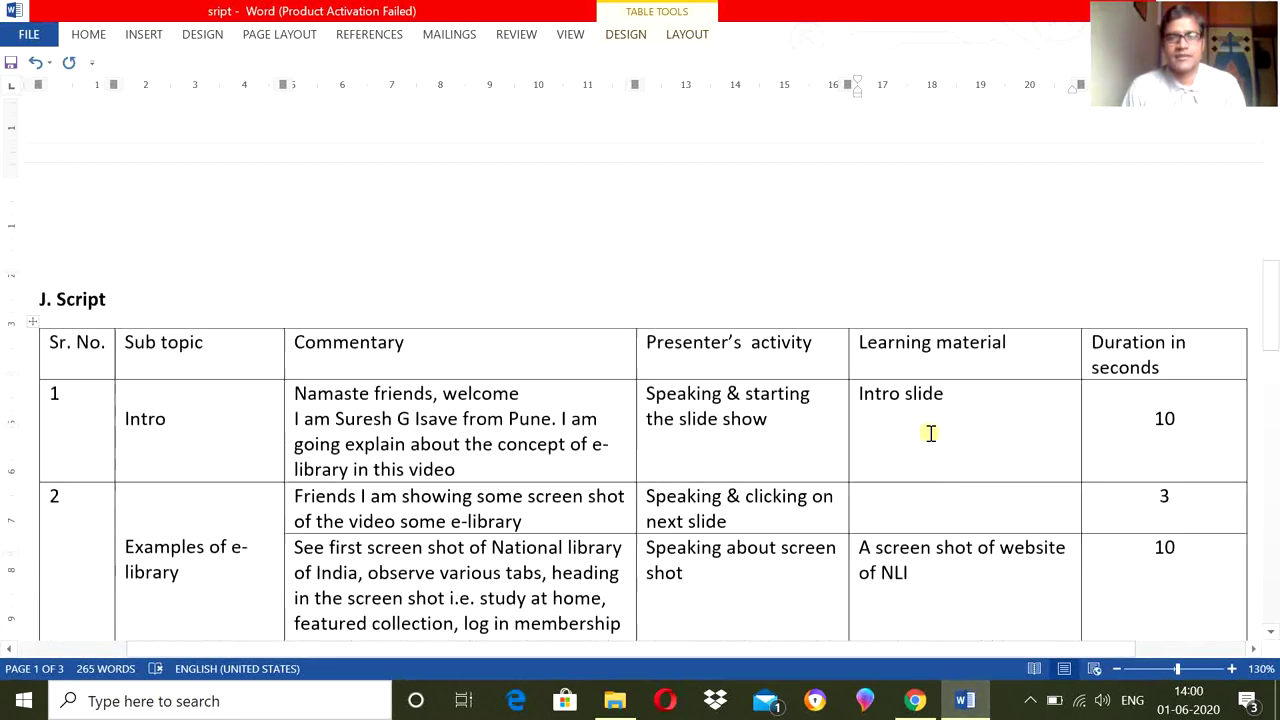
scroll(930, 433, "down", 2)
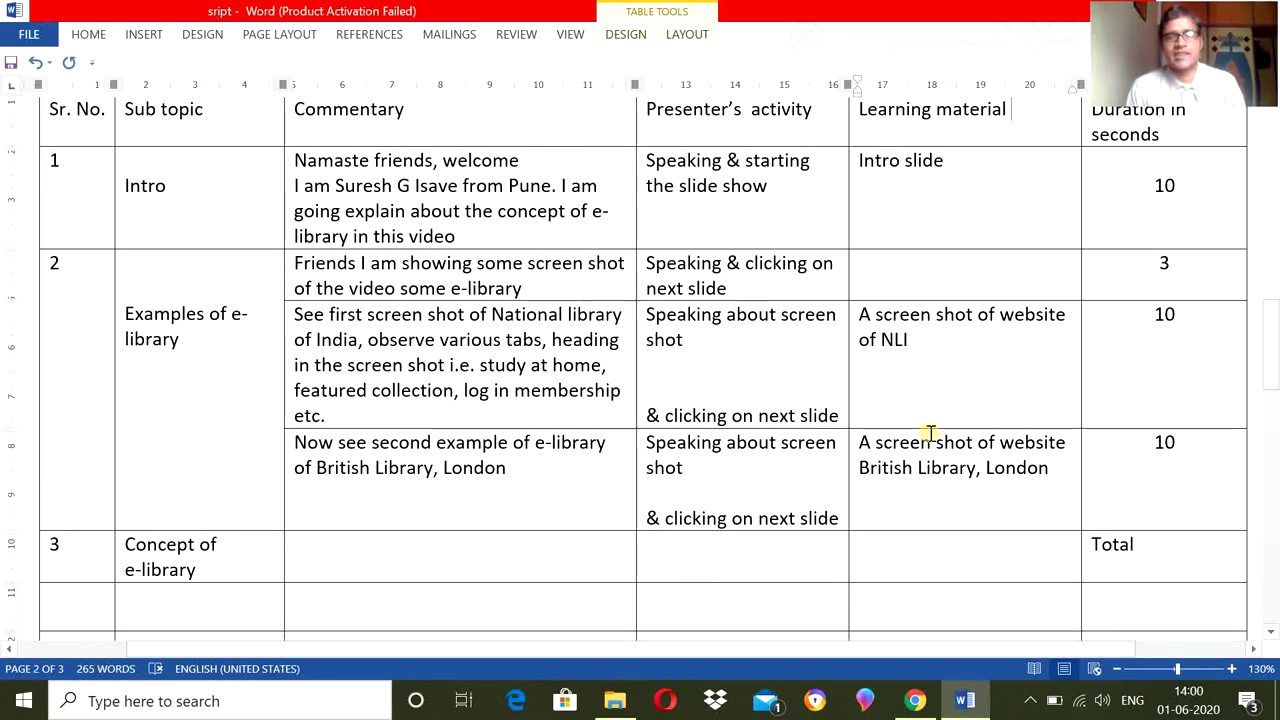